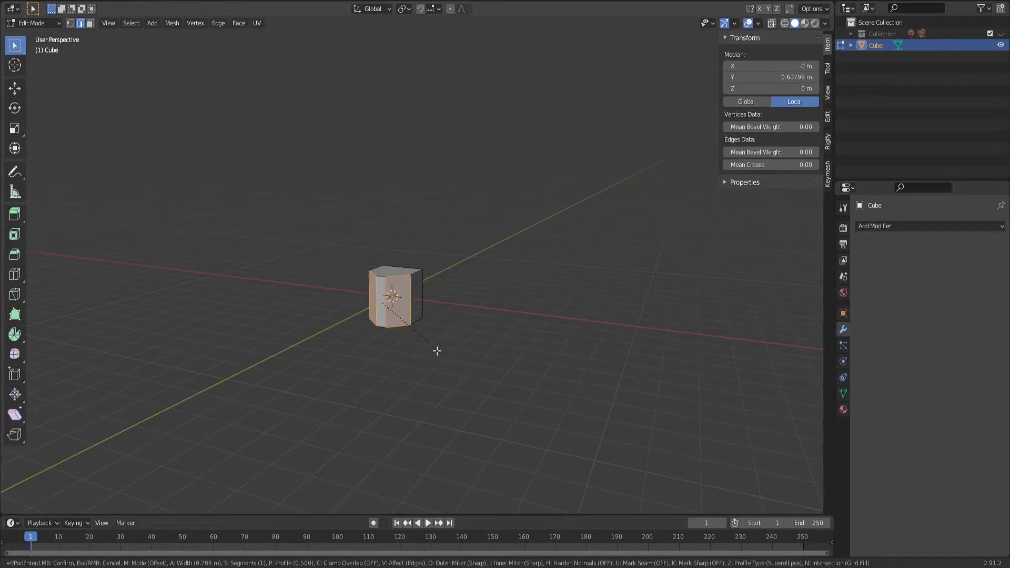
scroll(424, 348, up, 2)
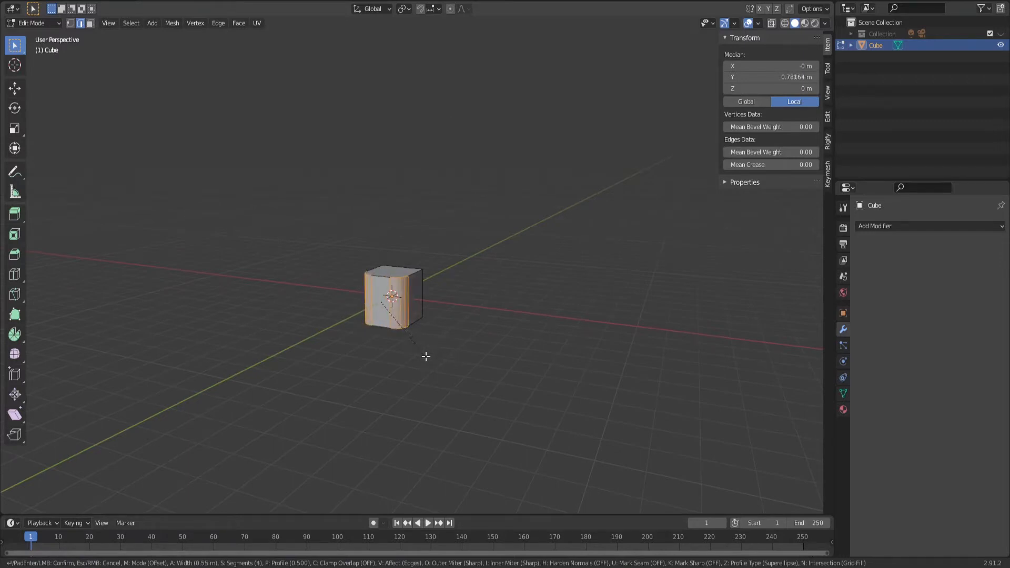
scroll(428, 363, up, 1)
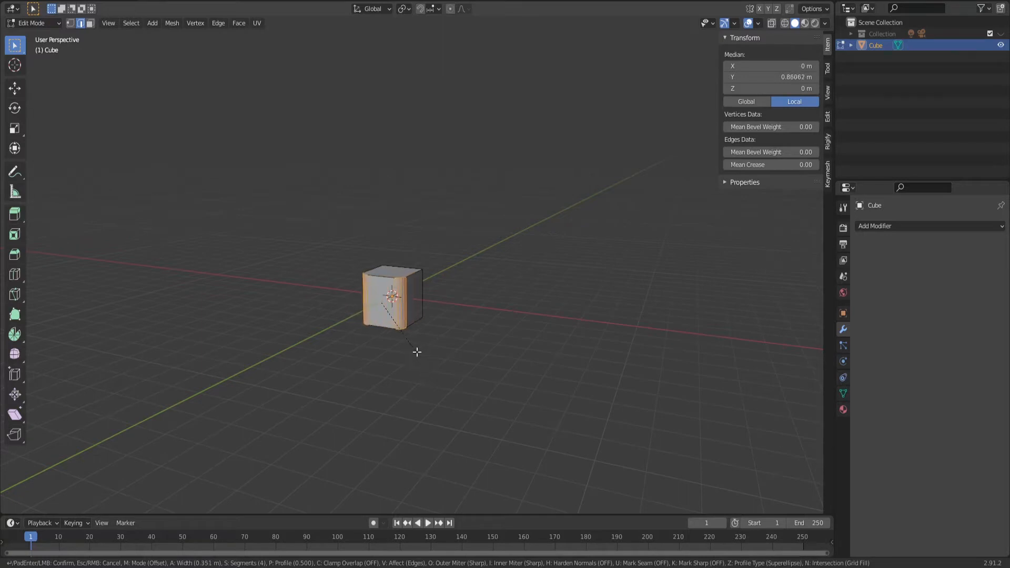
right_click(414, 349)
- Leave Edit Mode and add a Bevel modifier to the cube
key(Tab)
scroll(402, 327, up, 3)
scroll(402, 327, down, 3)
middle_drag(402, 327, 438, 280)
scroll(413, 375, up, 5)
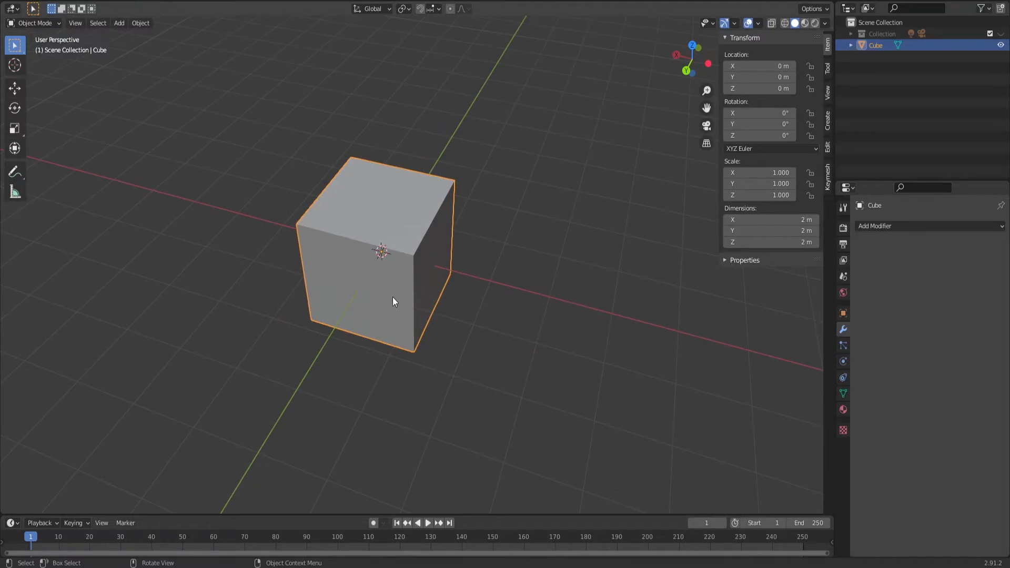
scroll(454, 248, down, 4)
middle_drag(457, 264, 434, 260)
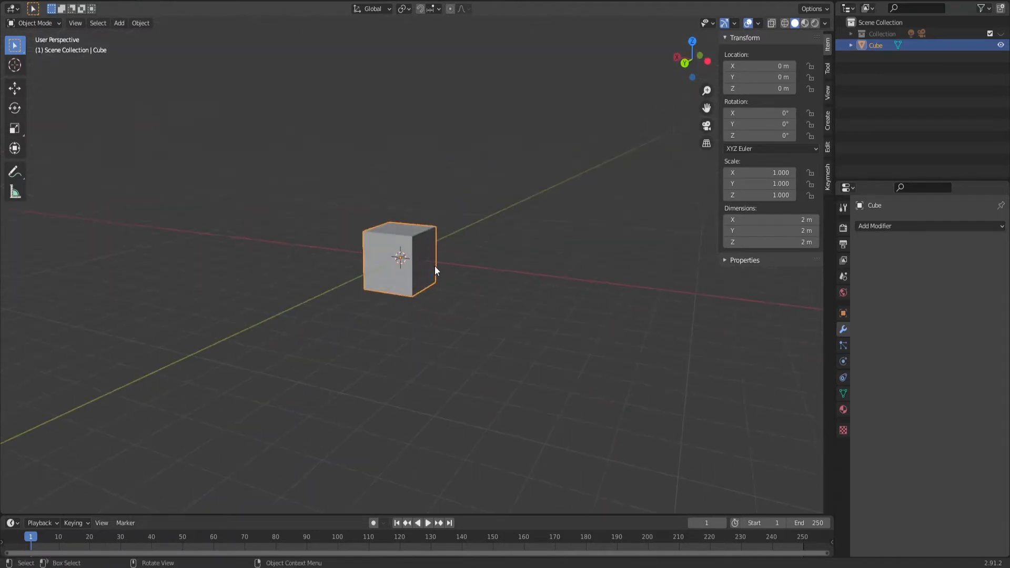
scroll(426, 262, up, 4)
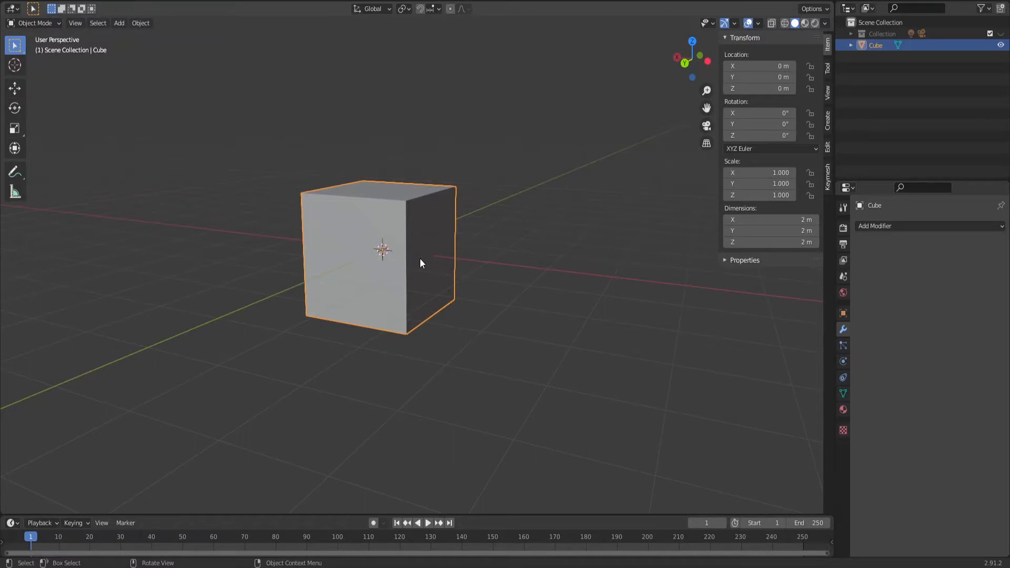
click(889, 226)
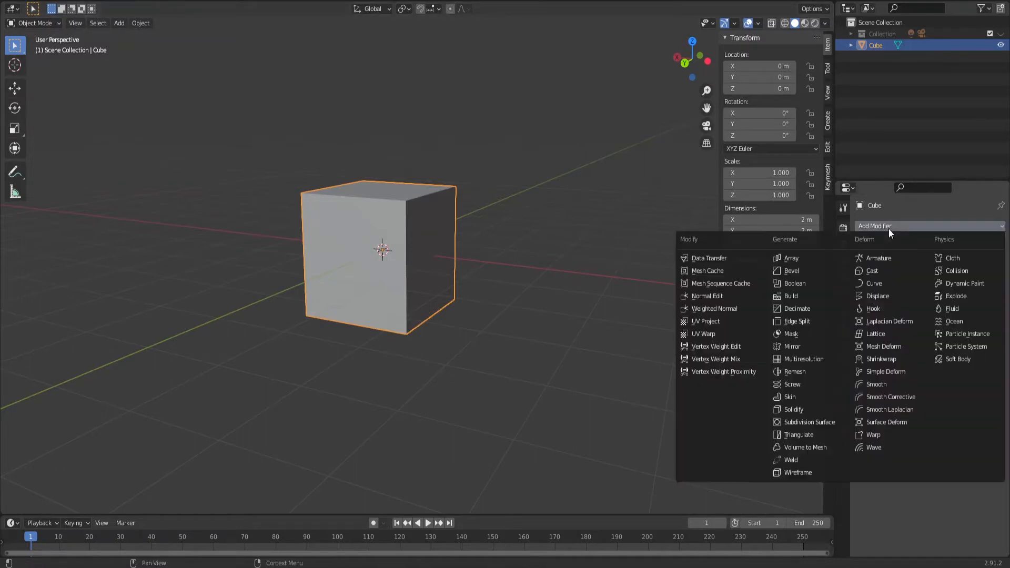
click(808, 270)
middle_drag(427, 321, 445, 271)
scroll(424, 291, up, 3)
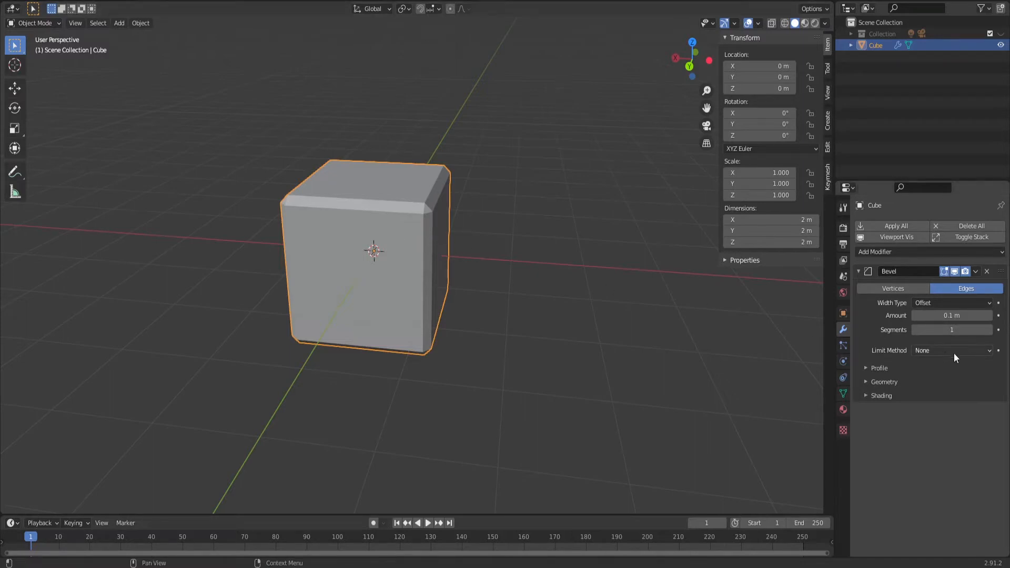
- Set the Bevel modifier's limit method to Weight
click(938, 354)
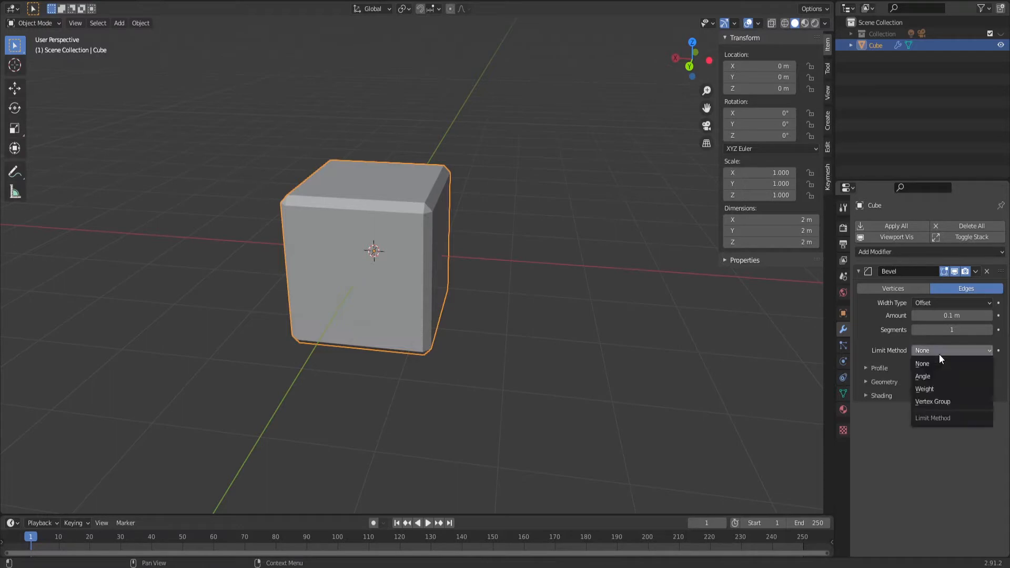
click(930, 391)
scroll(487, 303, down, 4)
middle_drag(487, 304, 519, 310)
scroll(367, 316, up, 5)
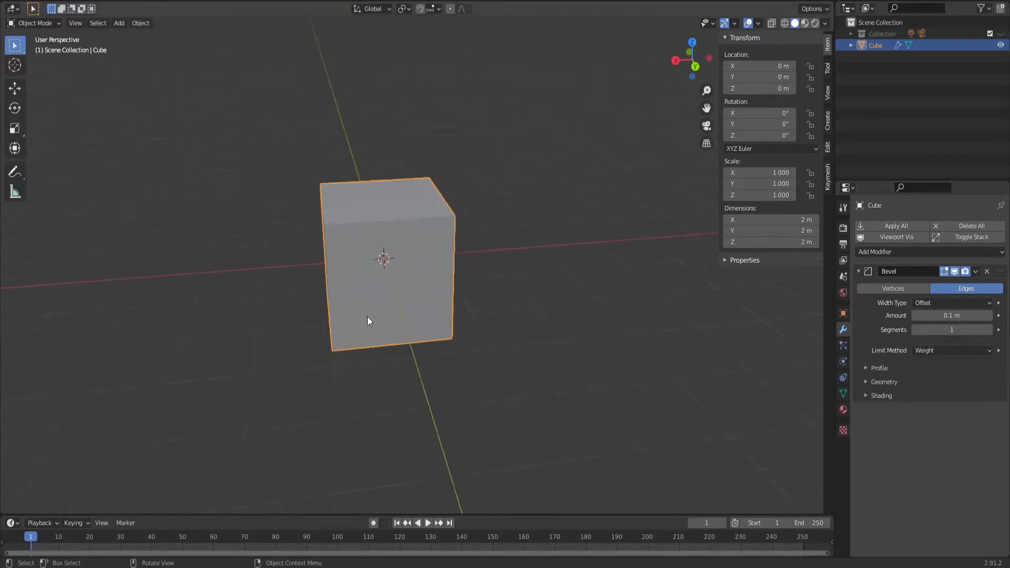
middle_drag(367, 316, 446, 323)
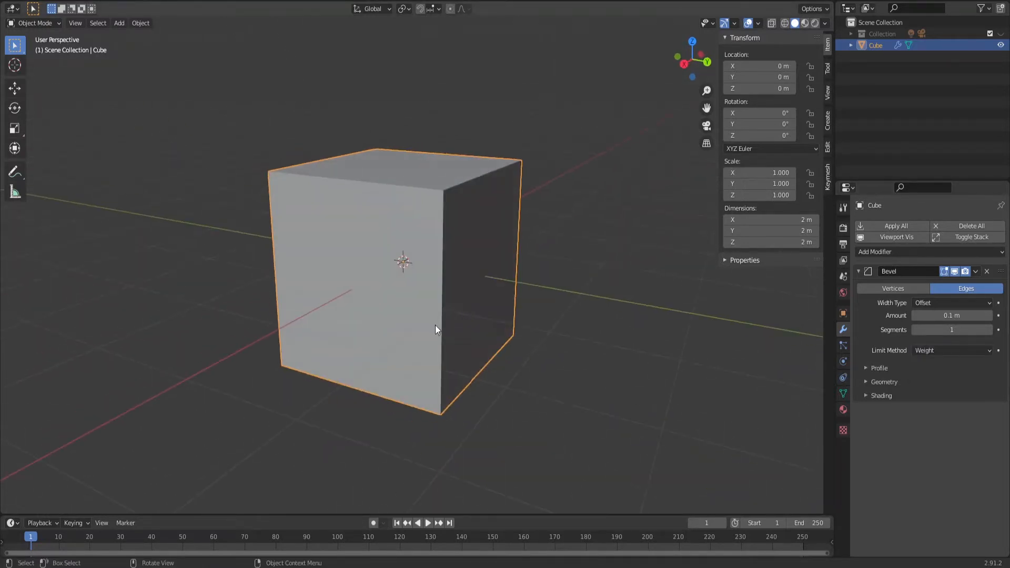
- Enter Edit Mode and select three of the cube's vertical edges together
key(Tab)
click(444, 272)
scroll(446, 315, down, 4)
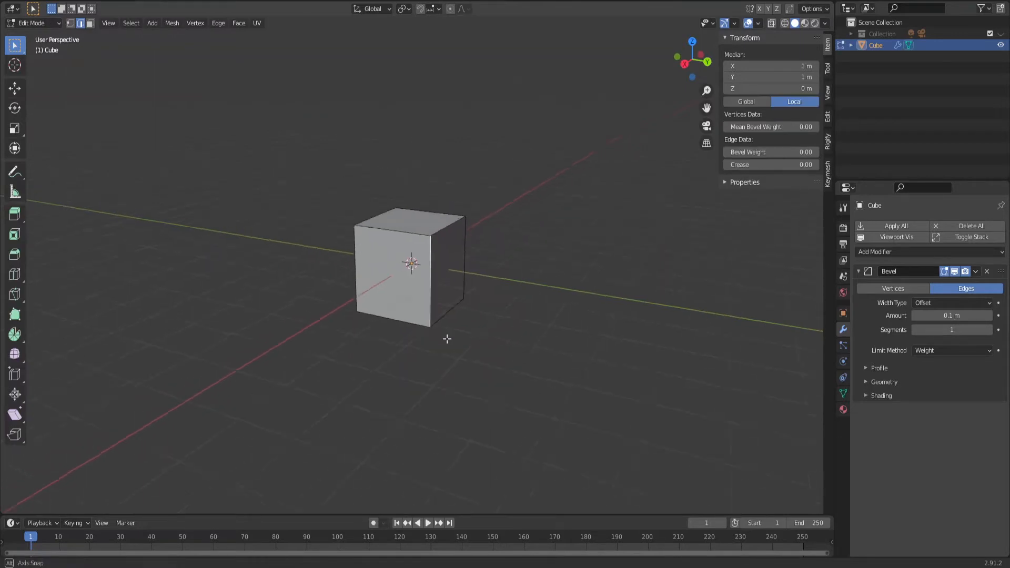
middle_drag(446, 338, 526, 336)
shift+click(438, 276)
middle_drag(424, 316, 407, 251)
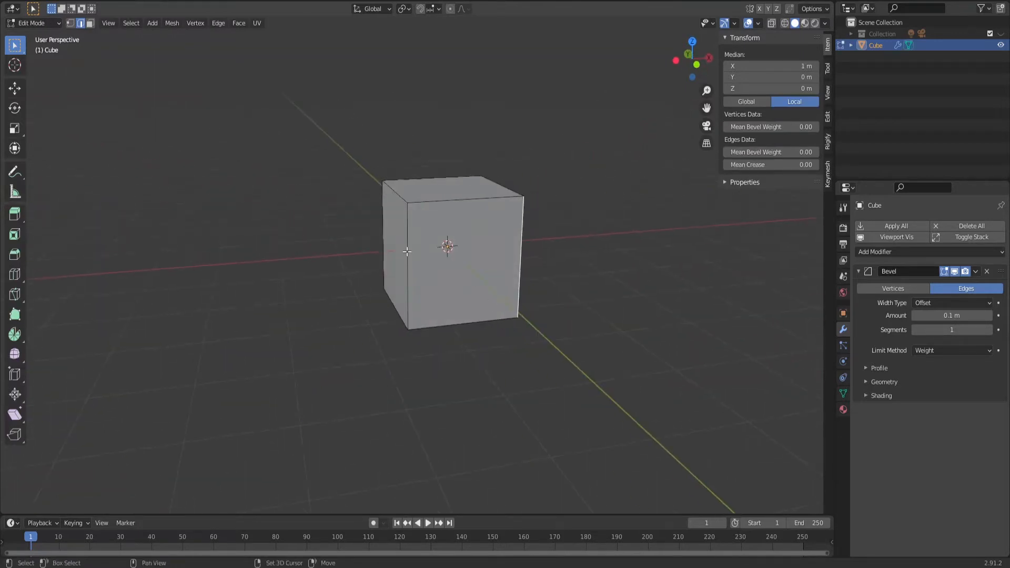
shift+click(407, 252)
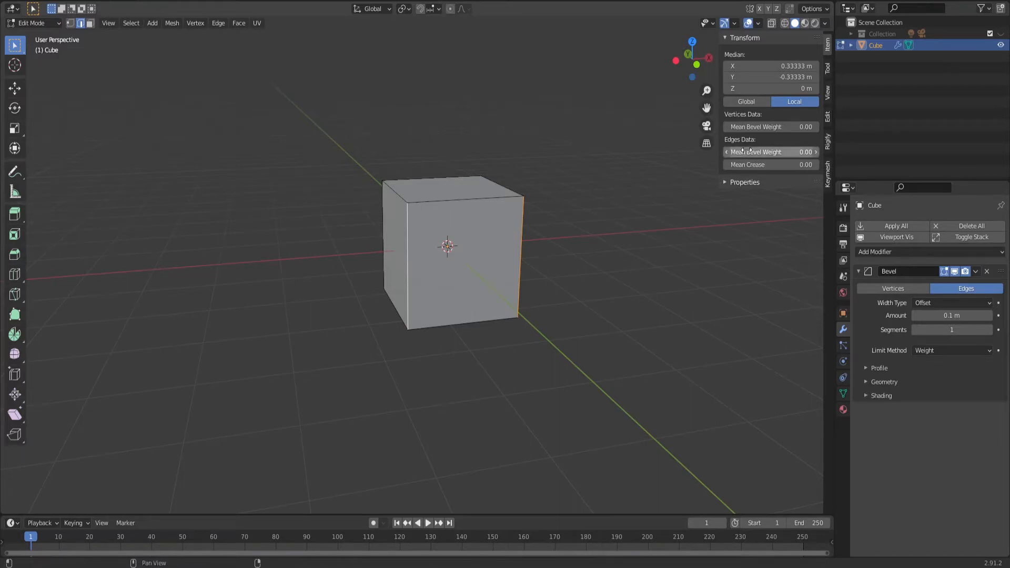
- Set the mean bevel weight of the three selected vertical edges to 1.00
drag(744, 152, 809, 152)
scroll(465, 301, up, 4)
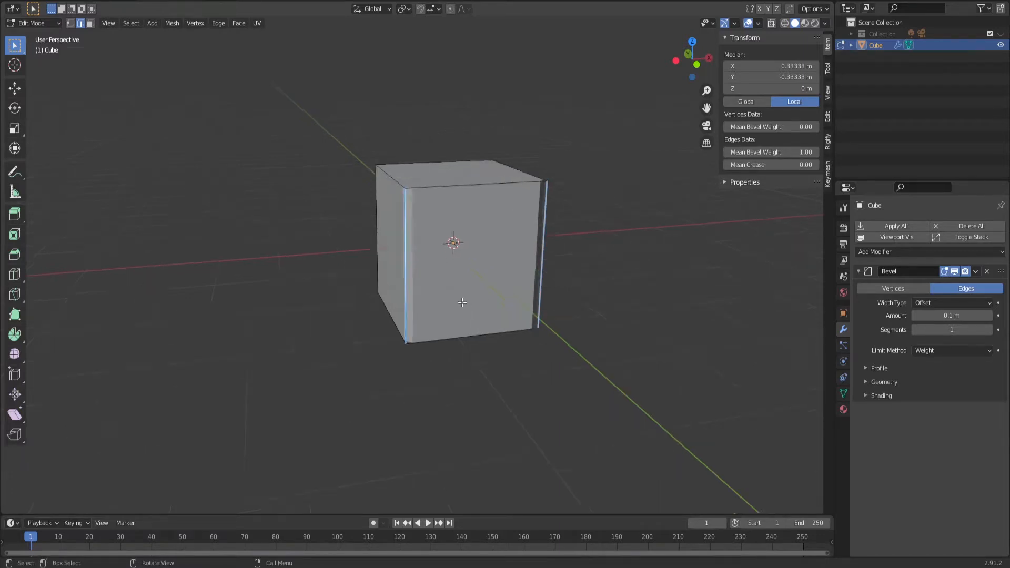
middle_drag(433, 277, 458, 278)
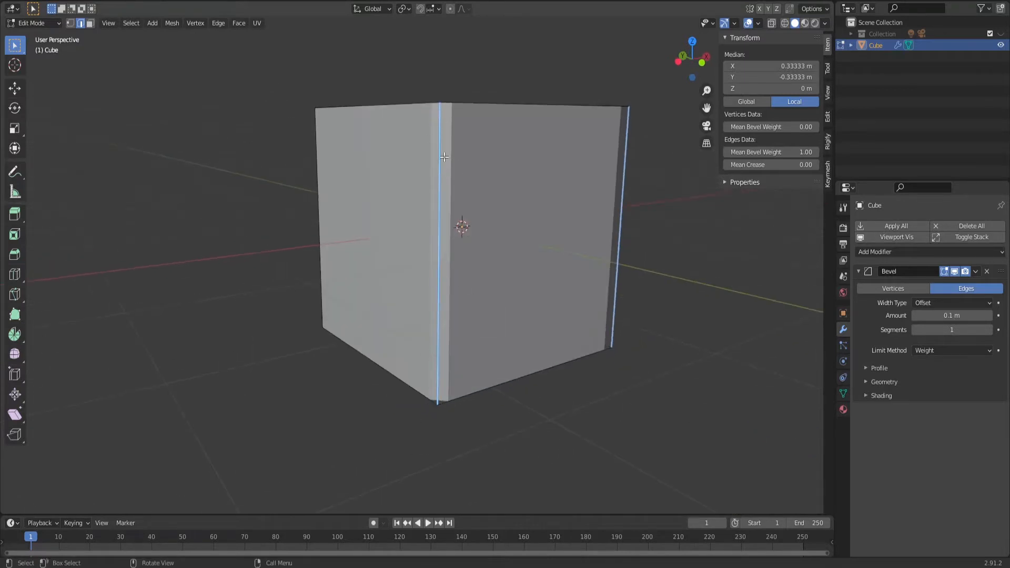
scroll(442, 252, down, 7)
scroll(424, 273, up, 4)
mouse_move(481, 258)
middle_down()
mouse_move(392, 284)
mouse_move(449, 374)
mouse_move(500, 259)
middle_up()
scroll(393, 285, down, 6)
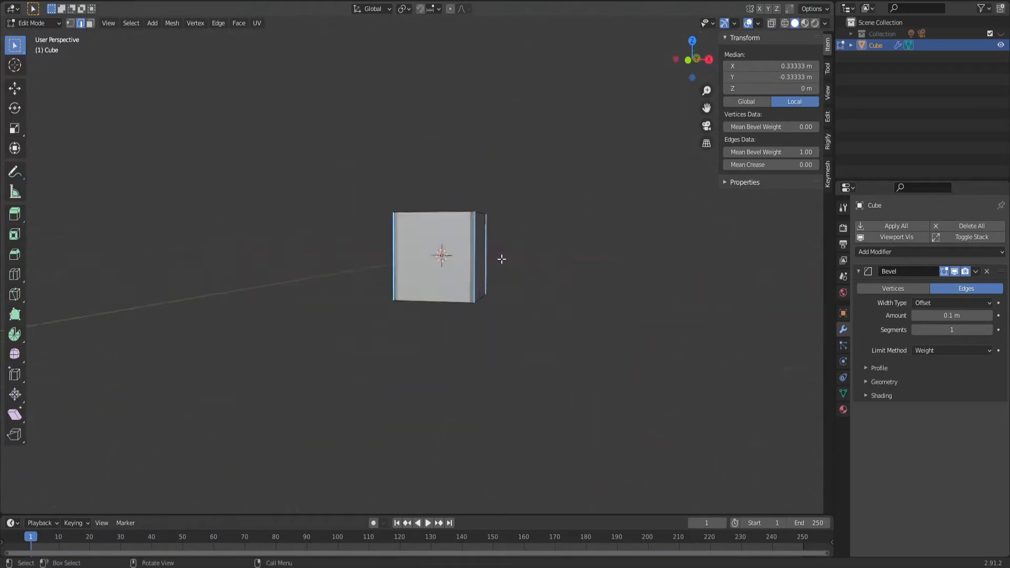
scroll(500, 260, up, 5)
shift+middle_drag(501, 322, 337, 323)
scroll(354, 319, down, 4)
- Return to Object Mode and deselect the cube
key(Tab)
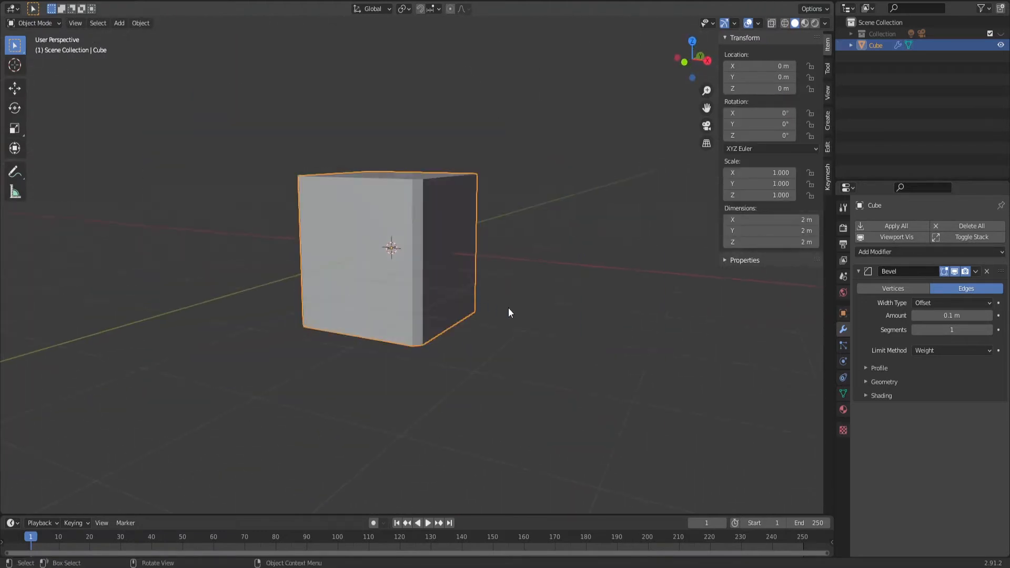
click(508, 307)
scroll(403, 304, up, 1)
middle_drag(403, 304, 358, 219)
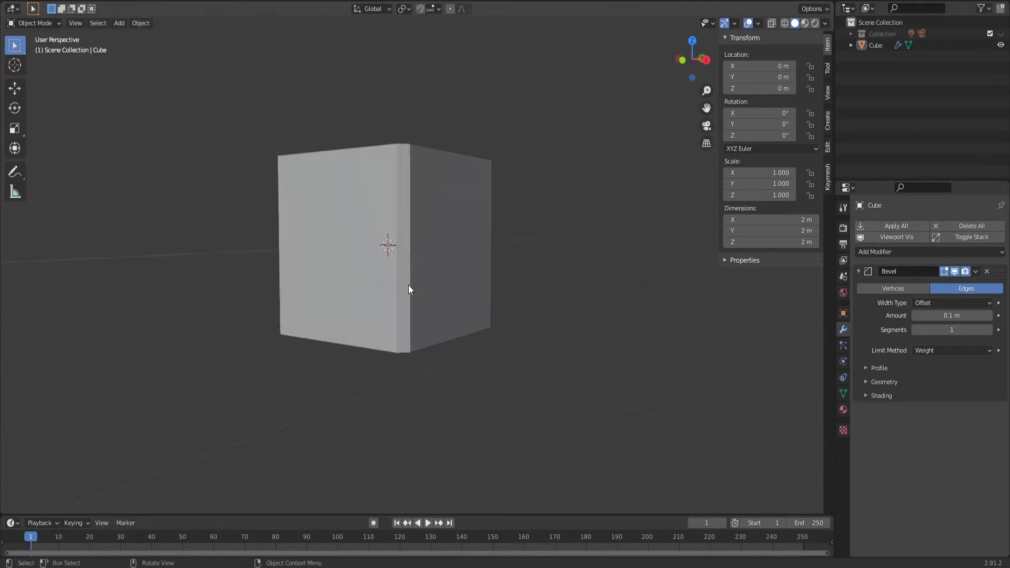
middle_drag(409, 285, 360, 318)
scroll(361, 317, down, 2)
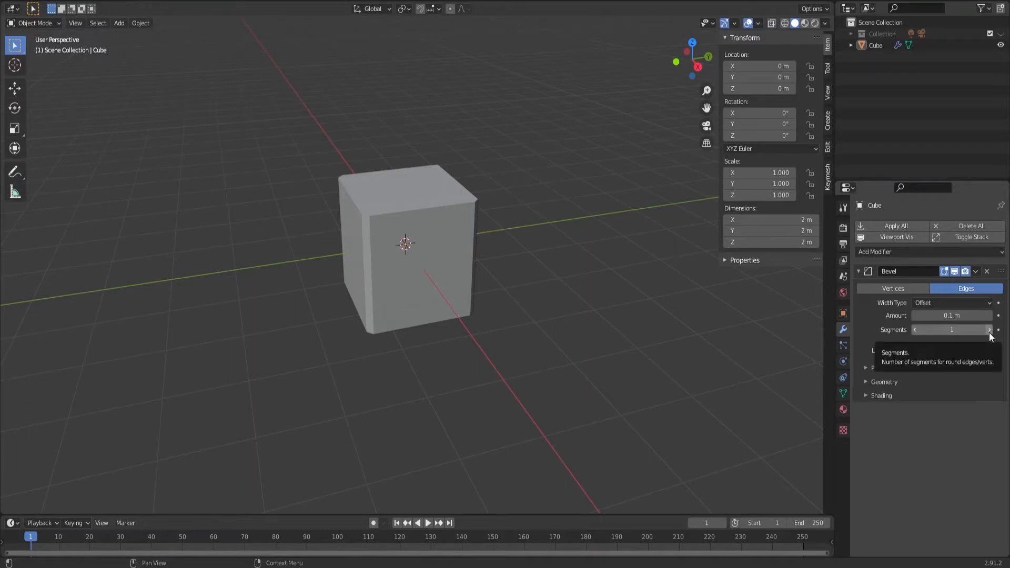
- Set the Bevel modifier's segments to 4
click(989, 333)
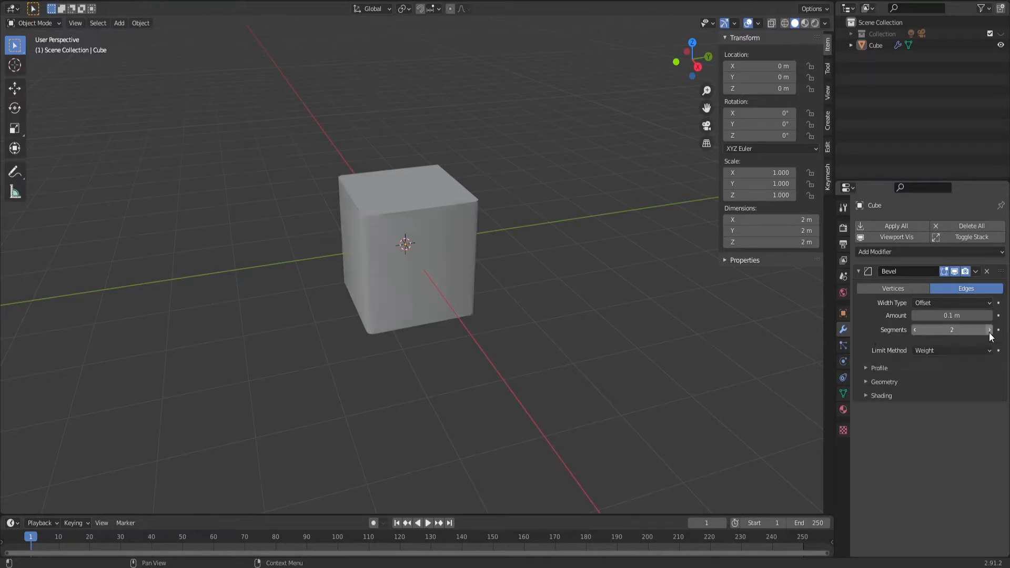
click(989, 333)
click(989, 333)
- Examine the cube's rounded vertical edges from several sides, up close and from a distance
scroll(493, 318, up, 3)
middle_drag(494, 317, 413, 265)
scroll(462, 304, down, 3)
scroll(384, 305, down, 7)
middle_drag(384, 303, 456, 298)
scroll(456, 298, up, 3)
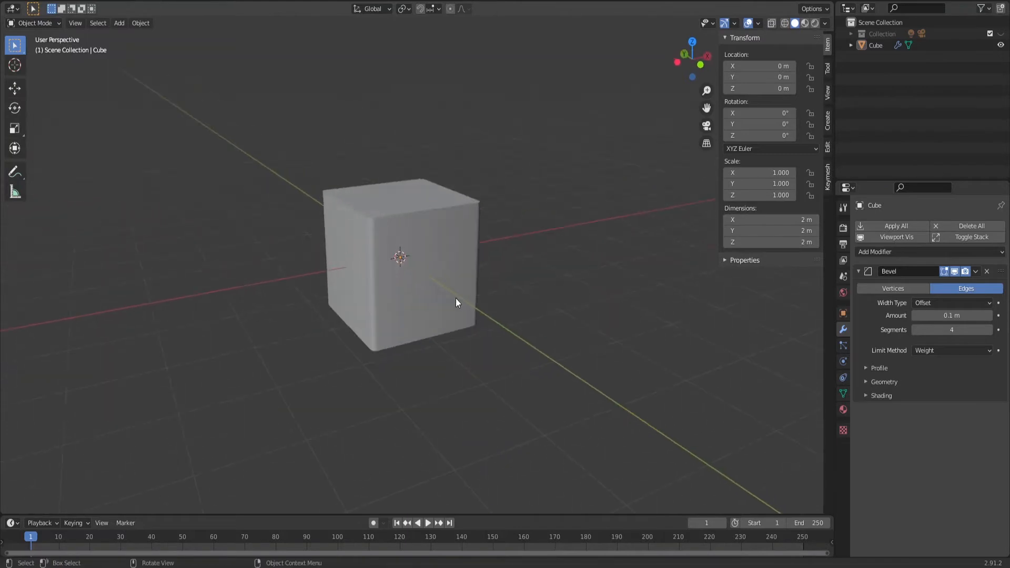
scroll(387, 305, up, 5)
scroll(383, 302, down, 7)
scroll(384, 298, up, 4)
middle_drag(384, 298, 427, 286)
scroll(427, 286, down, 4)
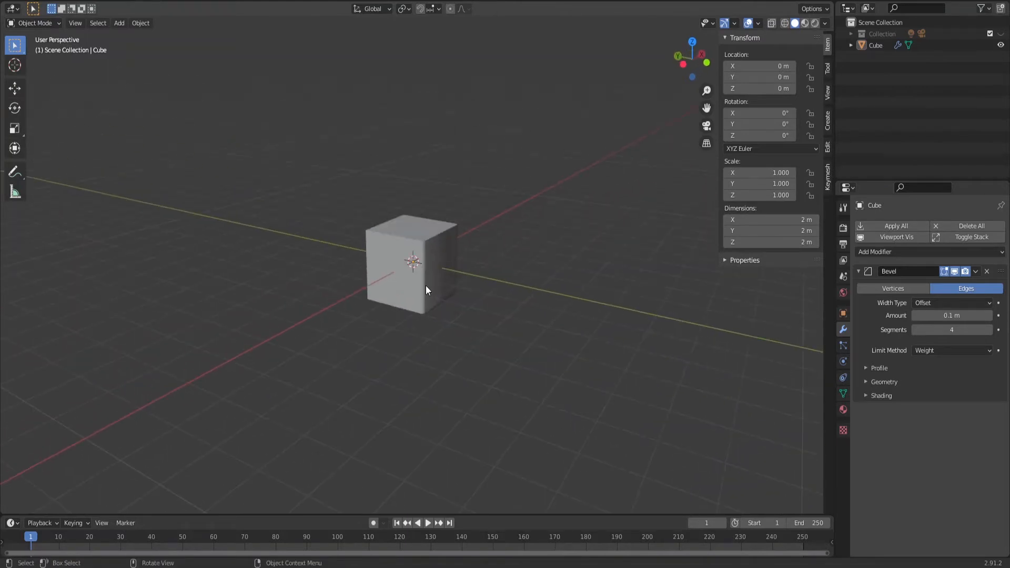
scroll(421, 276, up, 4)
scroll(469, 263, down, 2)
middle_drag(469, 263, 423, 323)
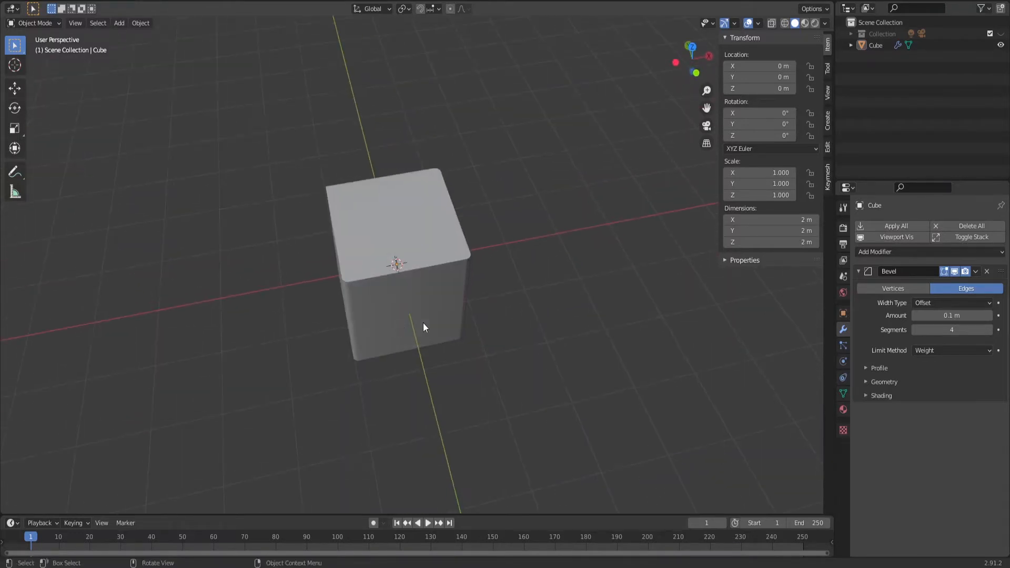
middle_drag(497, 255, 550, 231)
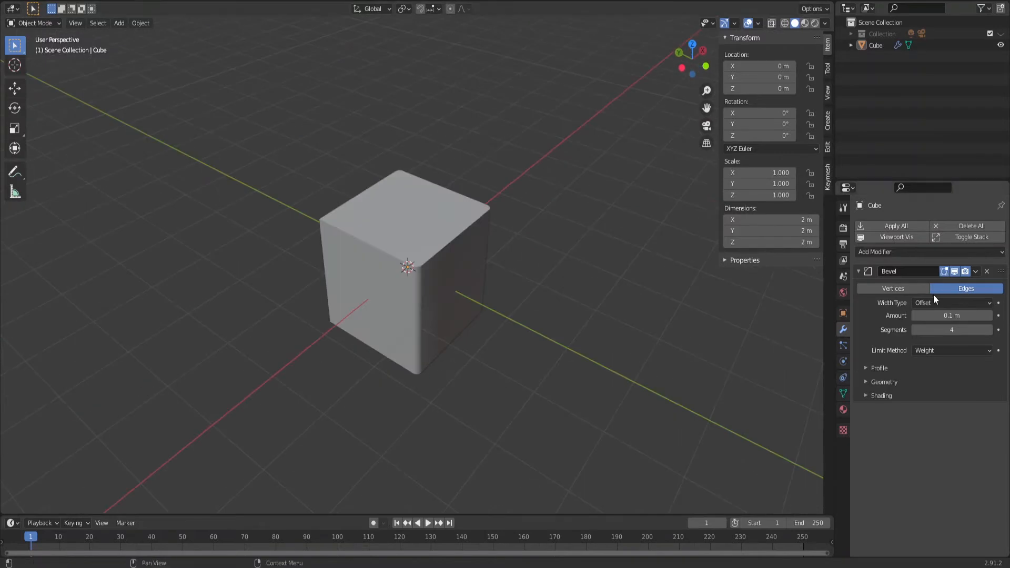
- Set the Bevel modifier's amount to 0.01 m
drag(952, 315, 925, 315)
click(949, 315)
text(0.)
key(Return)
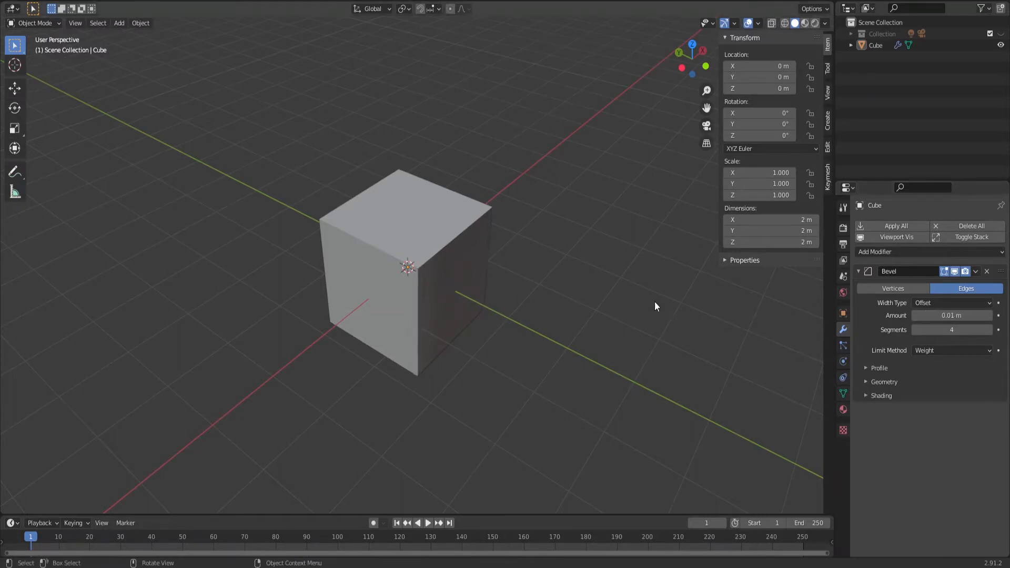
scroll(534, 309, up, 5)
- Set the Bevel modifier's amount to 0.045 m
drag(939, 314, 949, 314)
scroll(707, 298, down, 3)
middle_drag(707, 298, 472, 248)
scroll(433, 291, down, 2)
- Enter Edit Mode and add a Subdivision Surface modifier placed above the Bevel modifier
key(Tab)
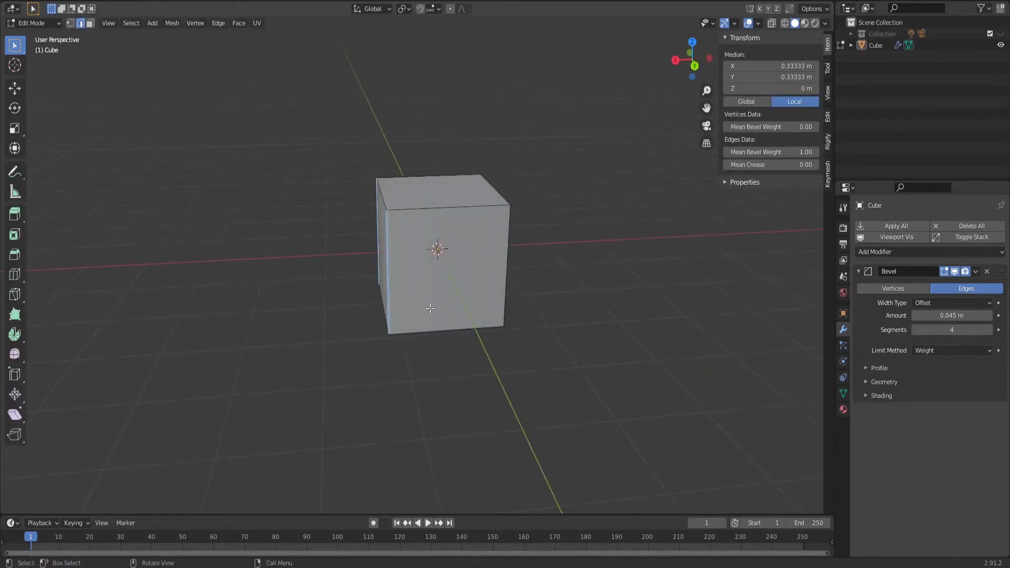
middle_drag(430, 309, 458, 237)
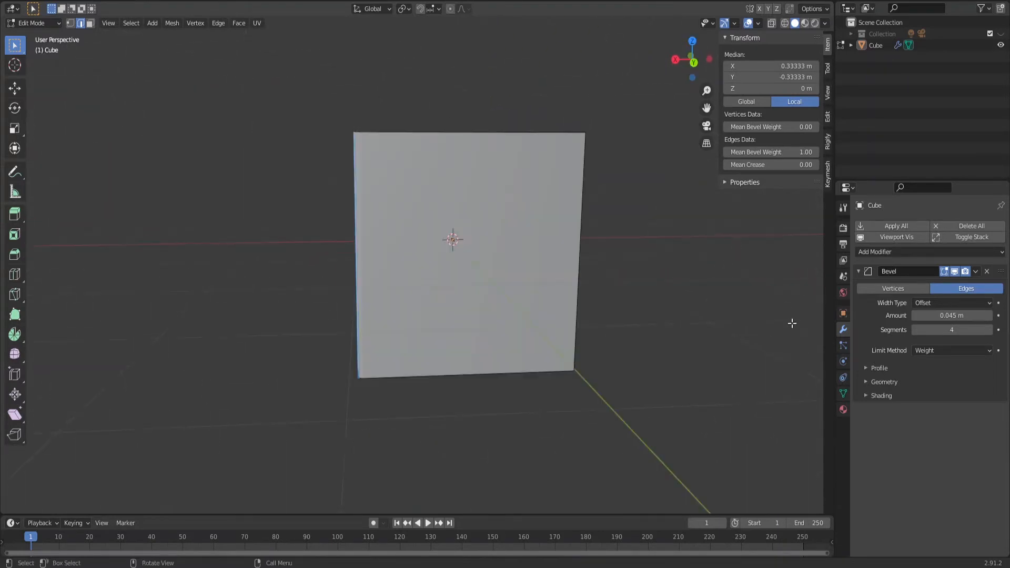
click(869, 255)
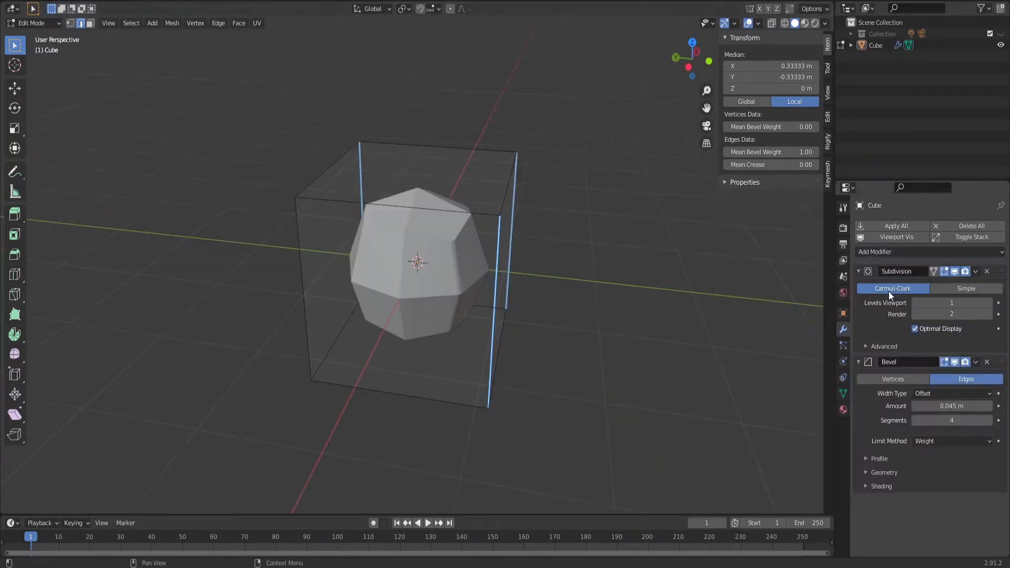
scroll(473, 295, down, 2)
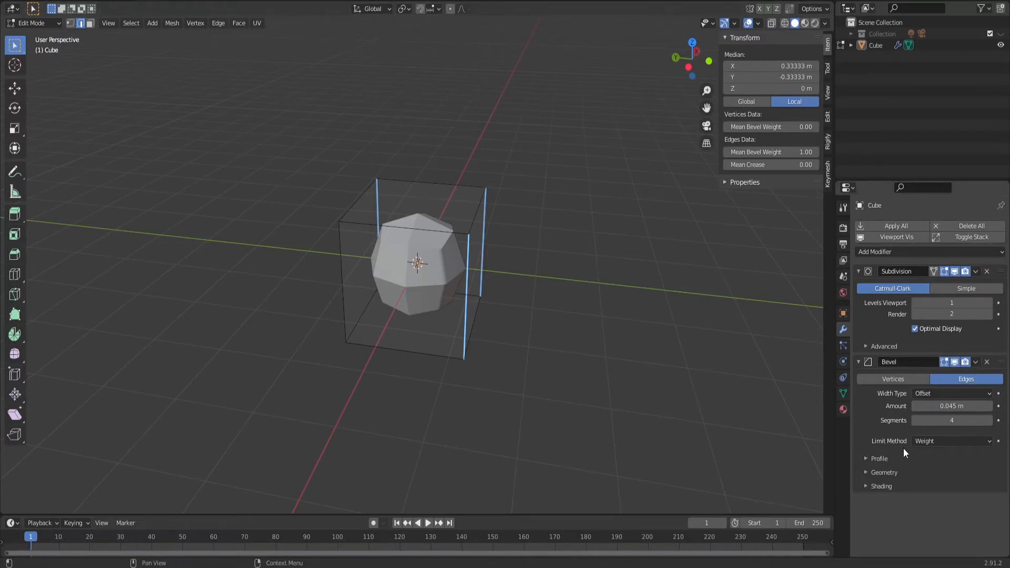
scroll(421, 342, up, 3)
middle_drag(422, 342, 408, 362)
scroll(512, 322, down, 4)
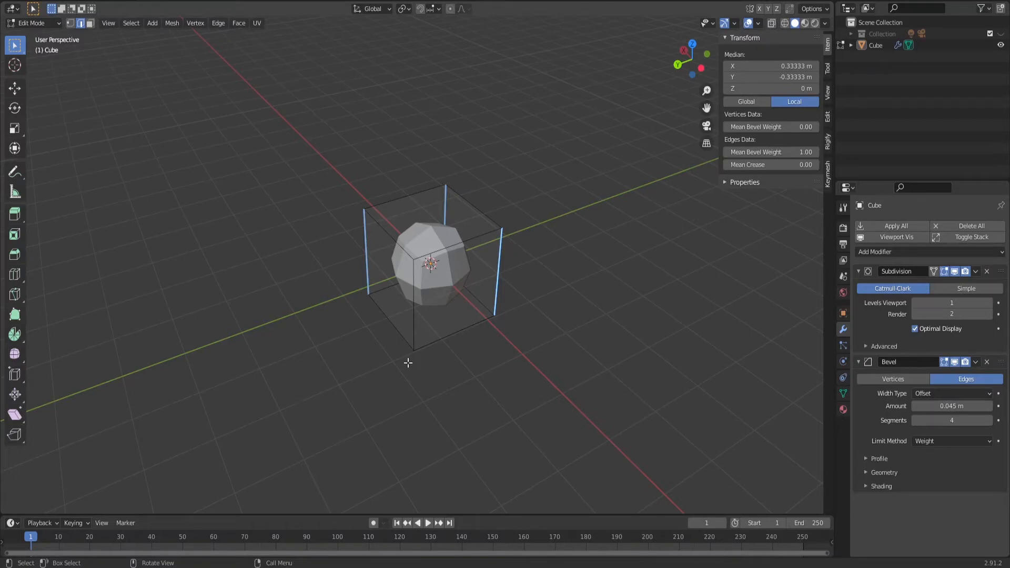
- Switch to face selection and select the cube's bottom face
middle_drag(435, 324, 459, 264)
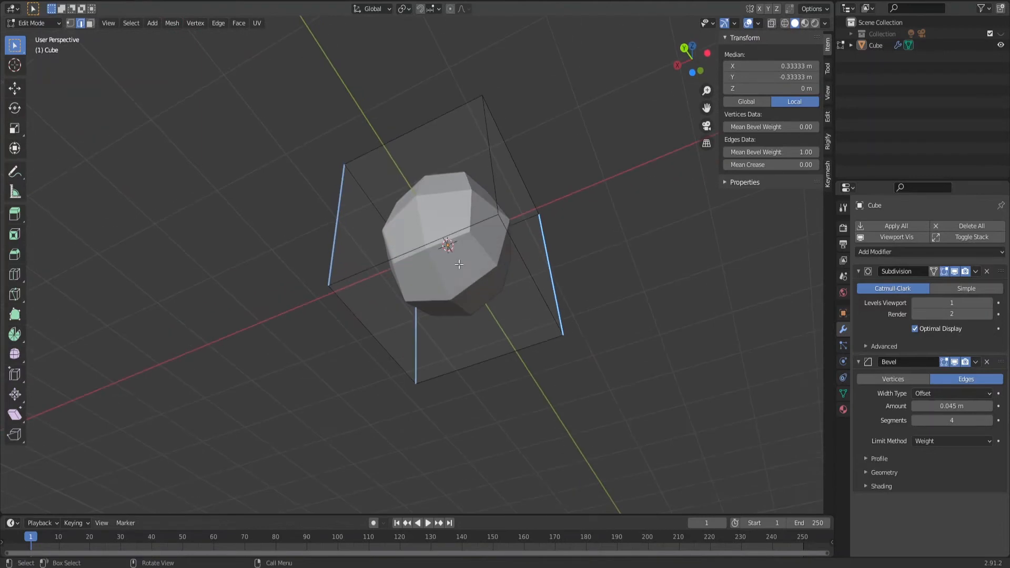
key(3)
click(447, 321)
middle_drag(447, 321, 395, 324)
- Add a horizontal loop cut near the cube's bottom face, at about Z -0.88 m
key(ctrl+r)
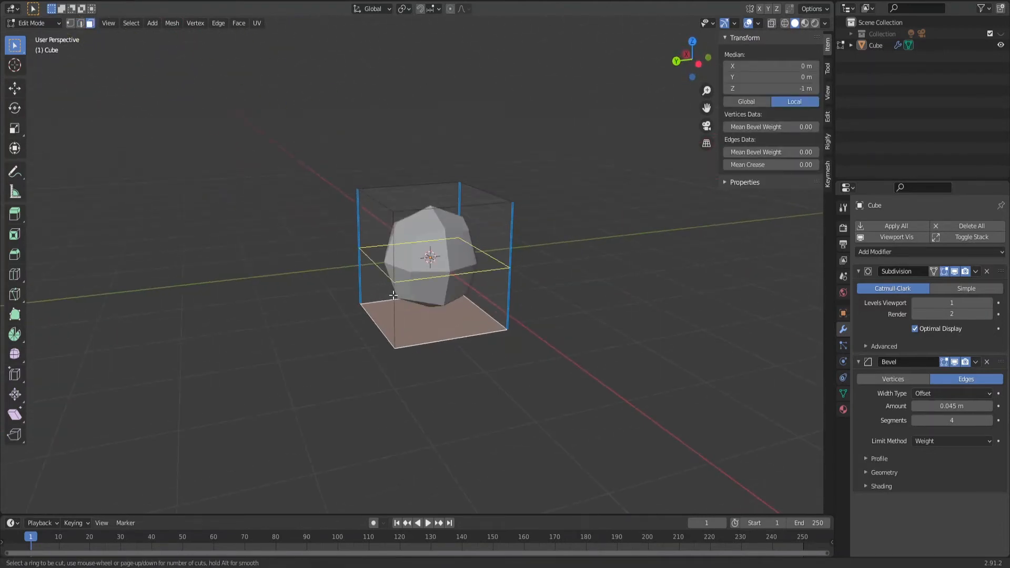
click(393, 295)
click(389, 358)
- Try a vertical loop cut close to one side of the cube, and undo both loop cuts back to the selected bottom face
middle_drag(389, 357, 347, 286)
key(ctrl+r)
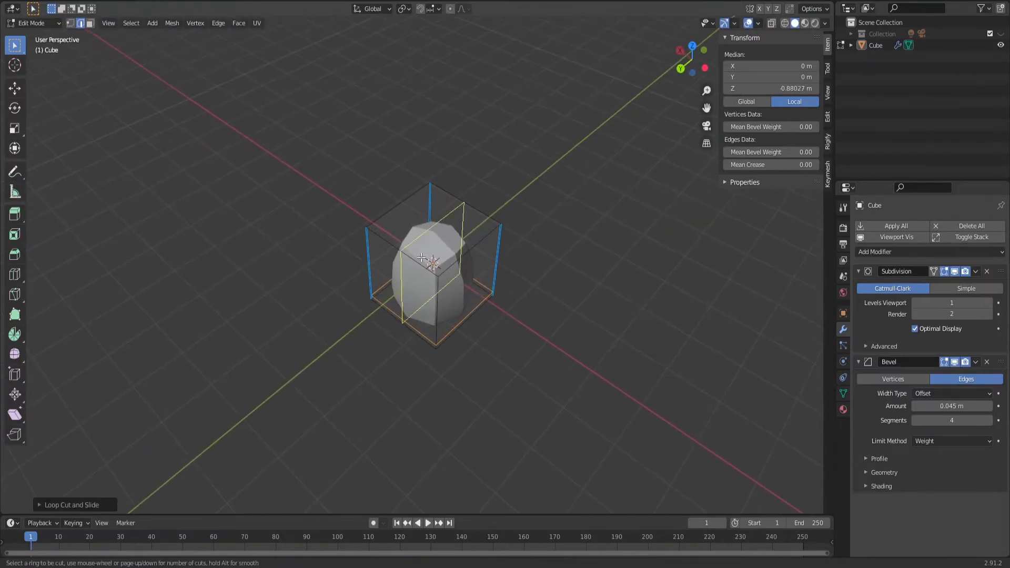
key(Escape)
middle_drag(427, 269, 373, 233)
scroll(372, 233, up, 3)
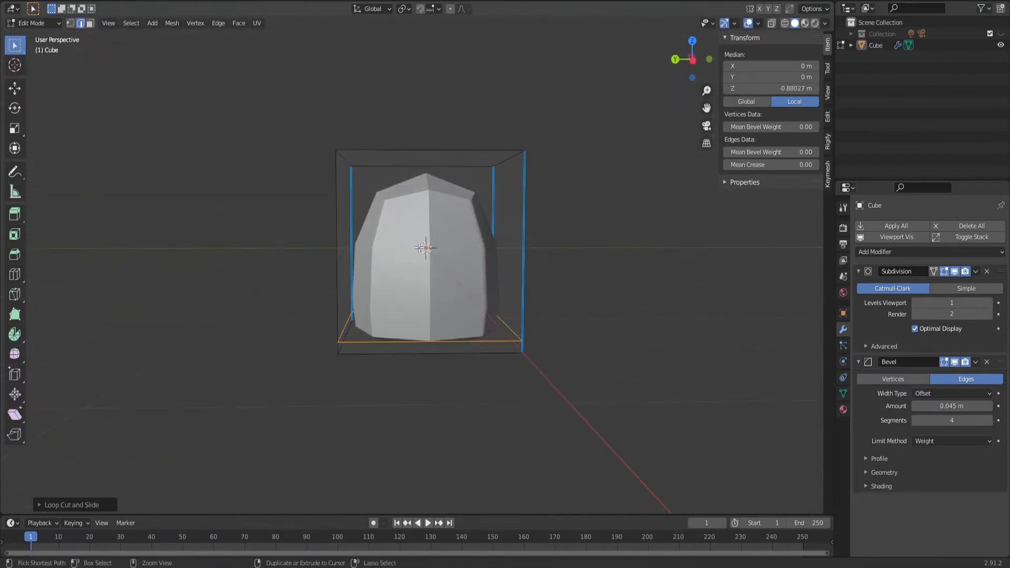
key(ctrl+r)
click(410, 147)
click(341, 163)
scroll(372, 194, down, 2)
middle_drag(436, 288, 579, 326)
key(ctrl+z)
key(3)
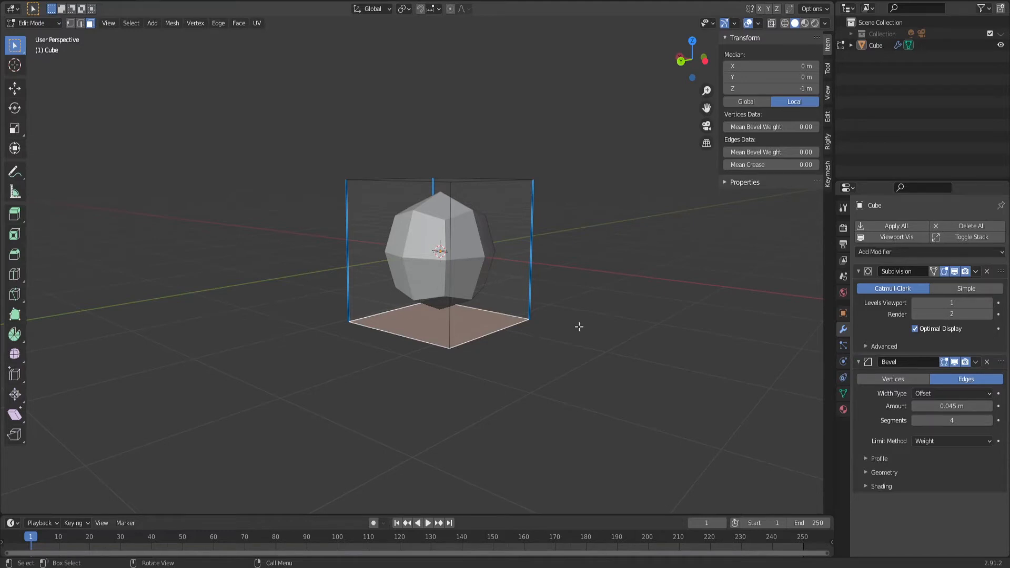
- Set the mean crease of the selected bottom face's edges to 1.00
scroll(577, 305, up, 4)
middle_drag(557, 322, 522, 325)
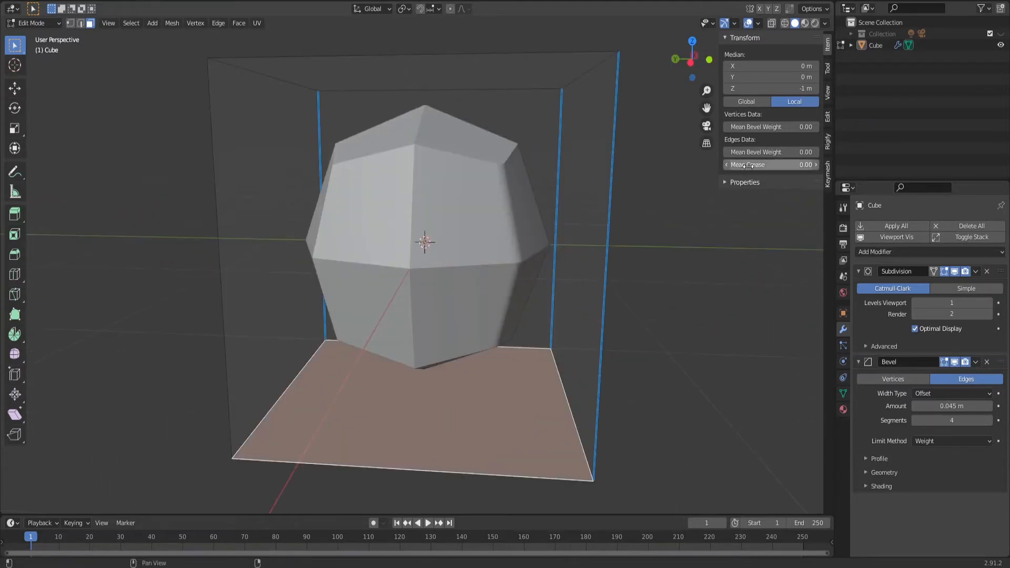
middle_drag(471, 371, 505, 283)
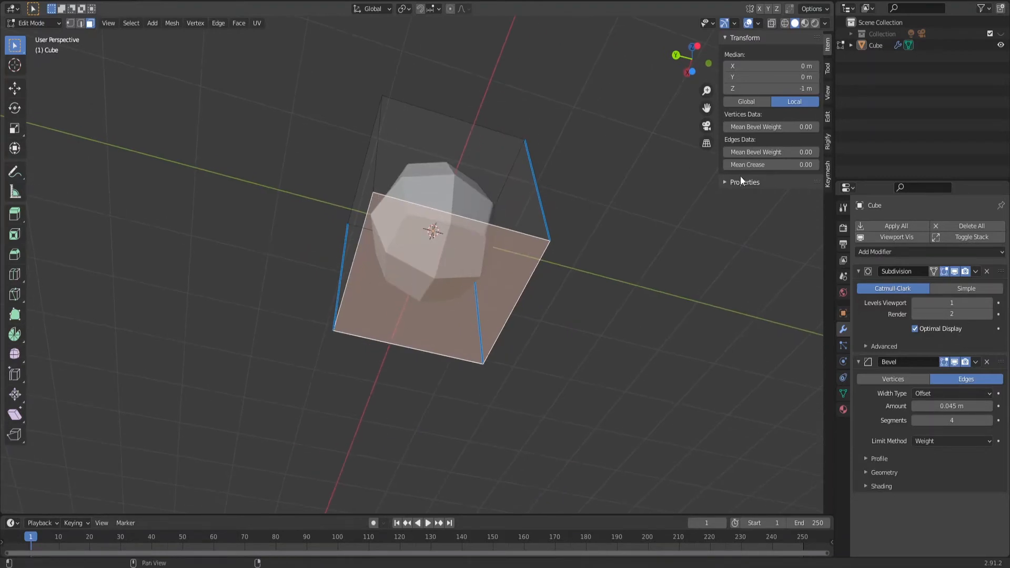
mouse_move(767, 165)
mouse_down()
mouse_move(815, 164)
mouse_move(734, 165)
mouse_move(772, 164)
mouse_up()
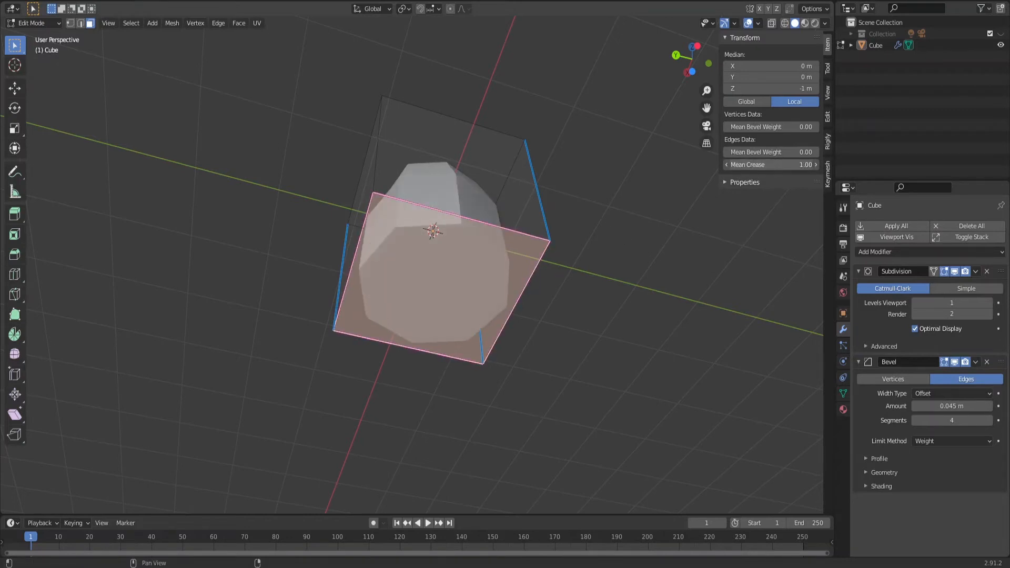
middle_drag(592, 252, 448, 335)
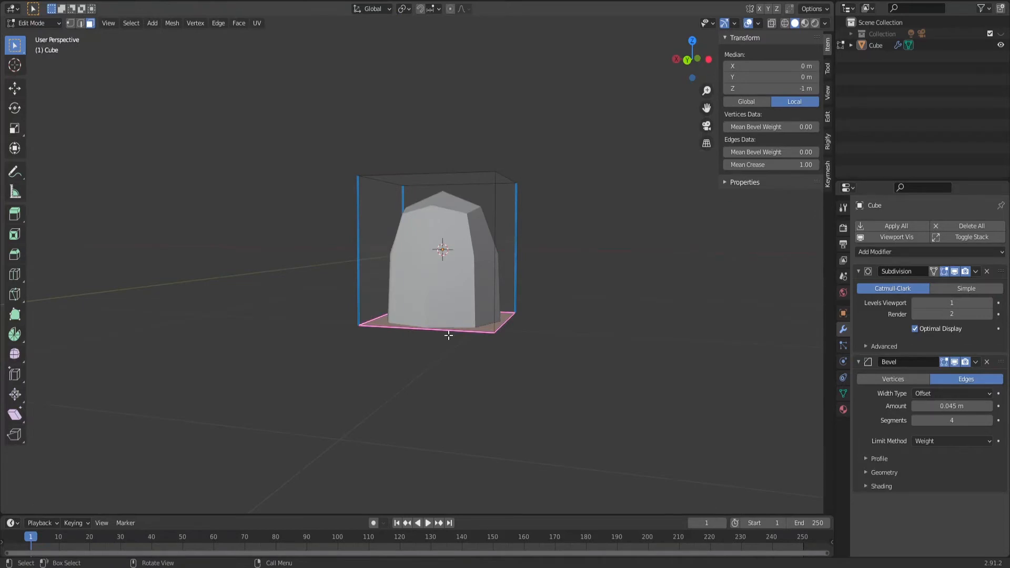
- Select the cube's side face at X -1 m and examine the creased base from above and below
click(457, 312)
scroll(456, 311, down, 3)
middle_drag(473, 289, 378, 354)
click(430, 305)
scroll(430, 308, up, 3)
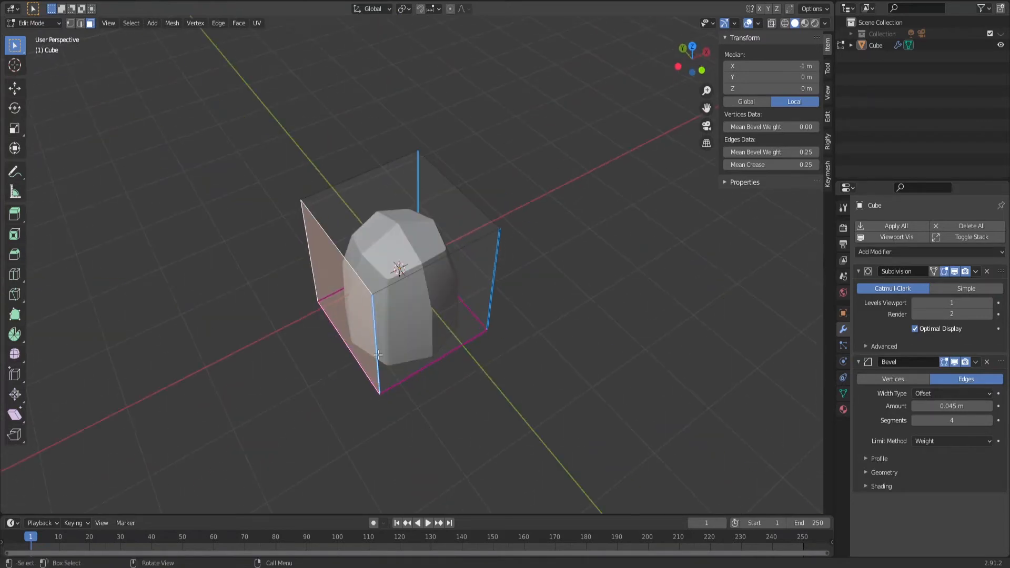
scroll(412, 305, down, 1)
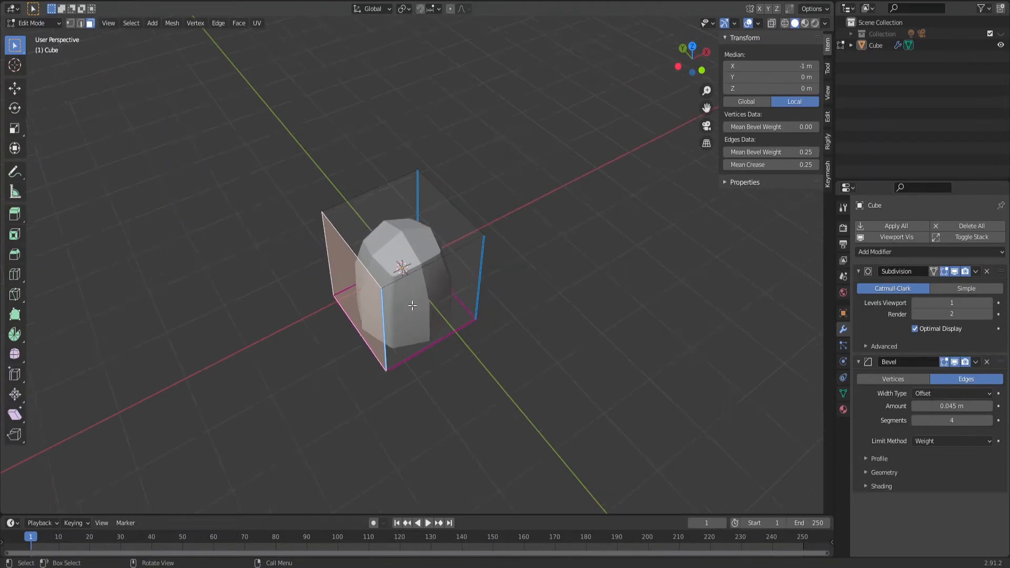
scroll(412, 305, down, 1)
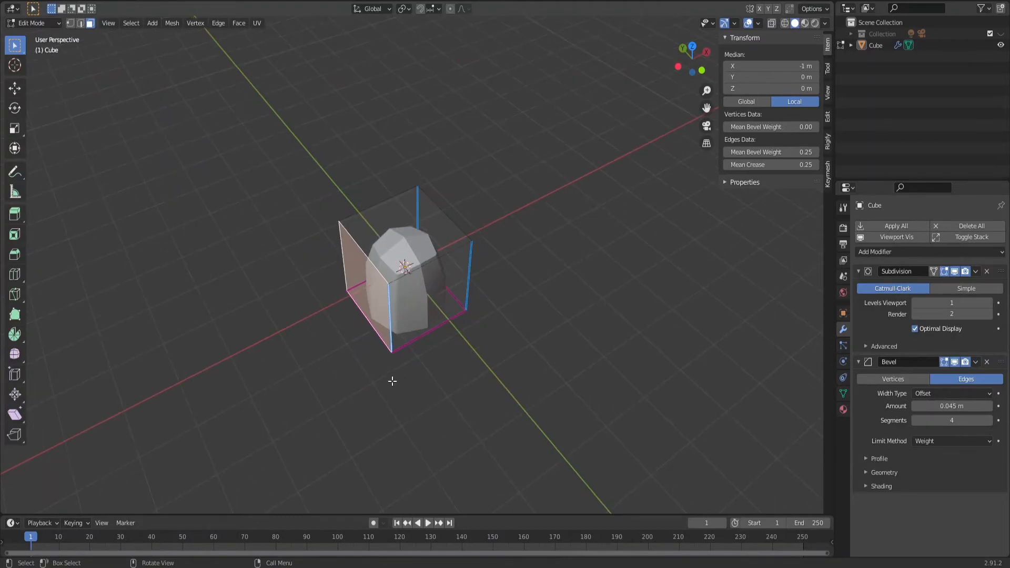
scroll(392, 381, up, 2)
middle_drag(421, 331, 451, 266)
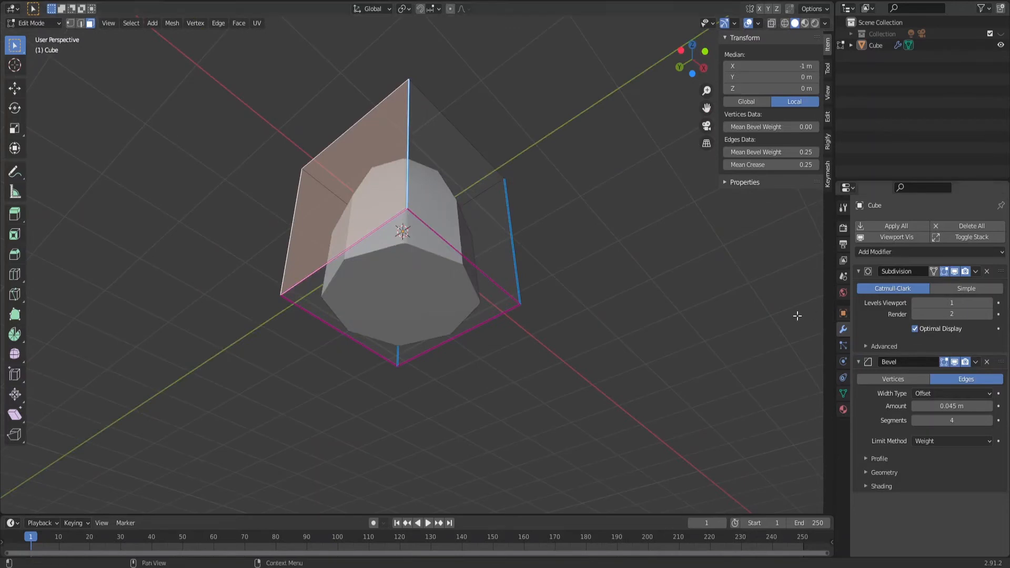
- Select the bottom face and reset its edges' mean crease to 0.00
click(435, 268)
drag(788, 165, 731, 165)
scroll(519, 313, down, 3)
middle_drag(519, 313, 484, 381)
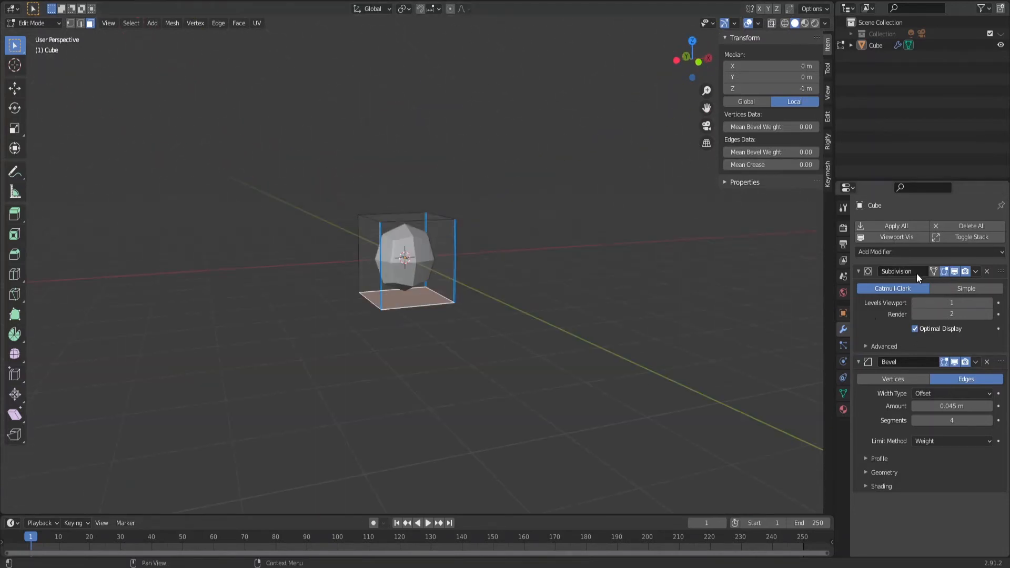
- Change the Subdivision modifier's type to Simple and check the cube in both Object Mode and Edit Mode
click(955, 289)
scroll(462, 331, down, 4)
middle_drag(462, 332, 421, 331)
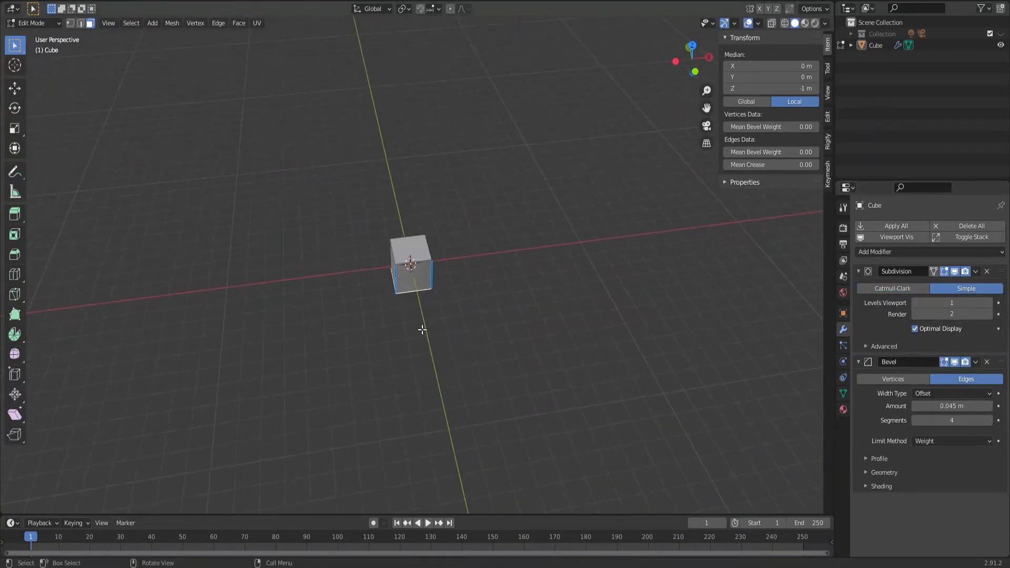
scroll(422, 329, up, 4)
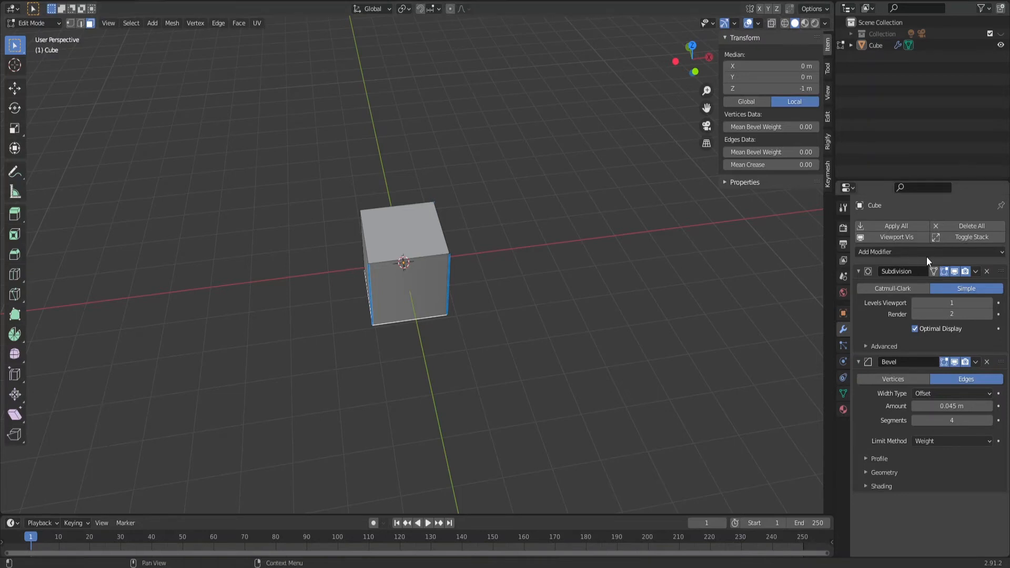
middle_drag(351, 290, 442, 289)
scroll(442, 289, up, 4)
key(Tab)
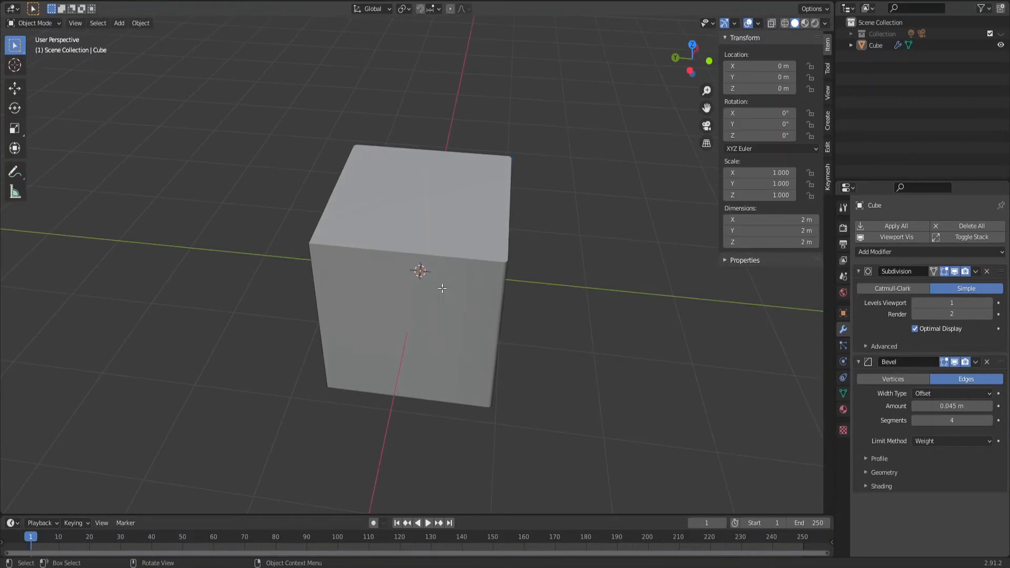
key(Tab)
click(441, 287)
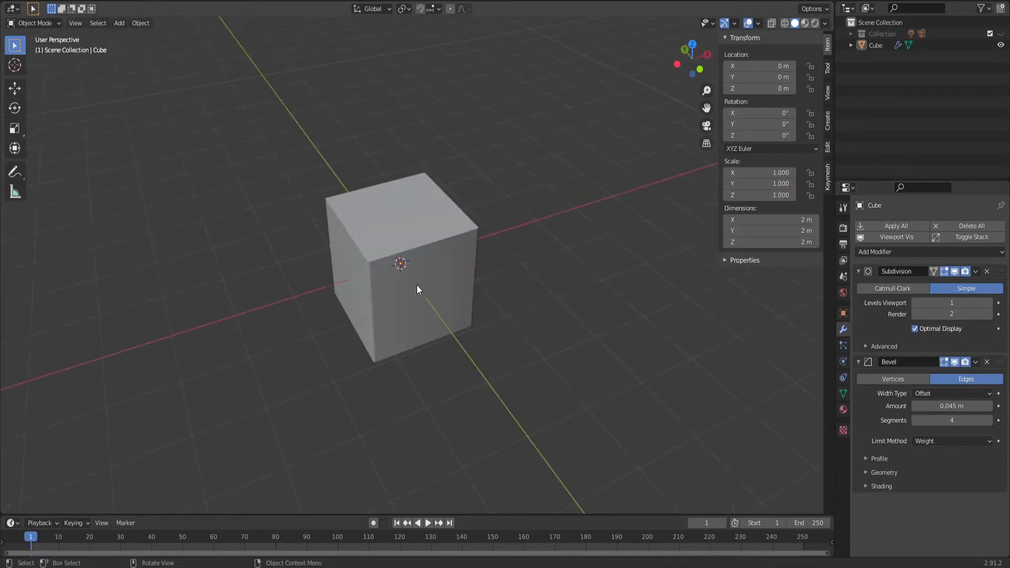
- Enable the Wireframe viewport display for the cube and examine the subdivided faces and beveled vertical edges
click(843, 312)
scroll(935, 469, down, 3)
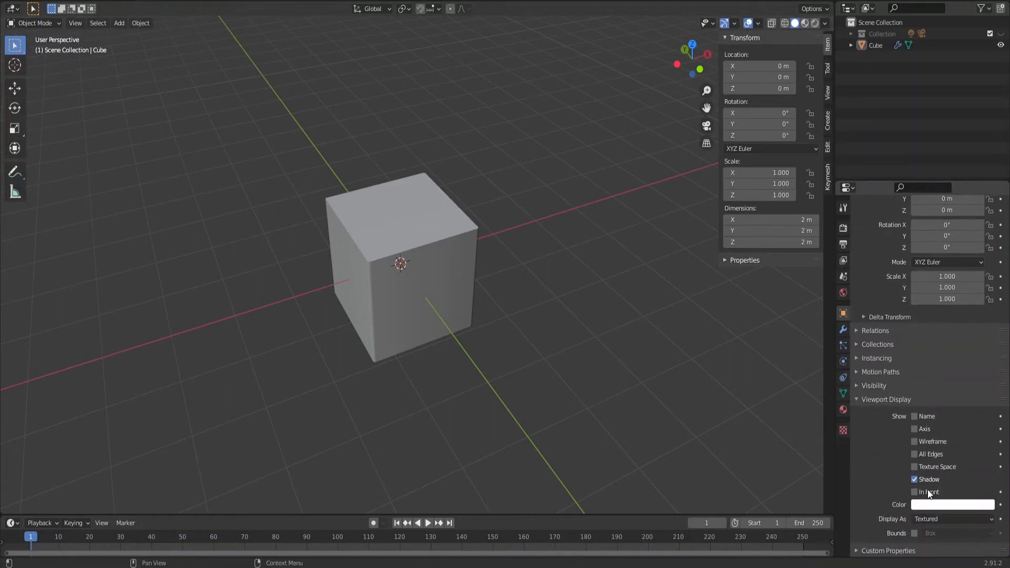
click(914, 441)
middle_drag(510, 279, 403, 258)
scroll(404, 273, up, 5)
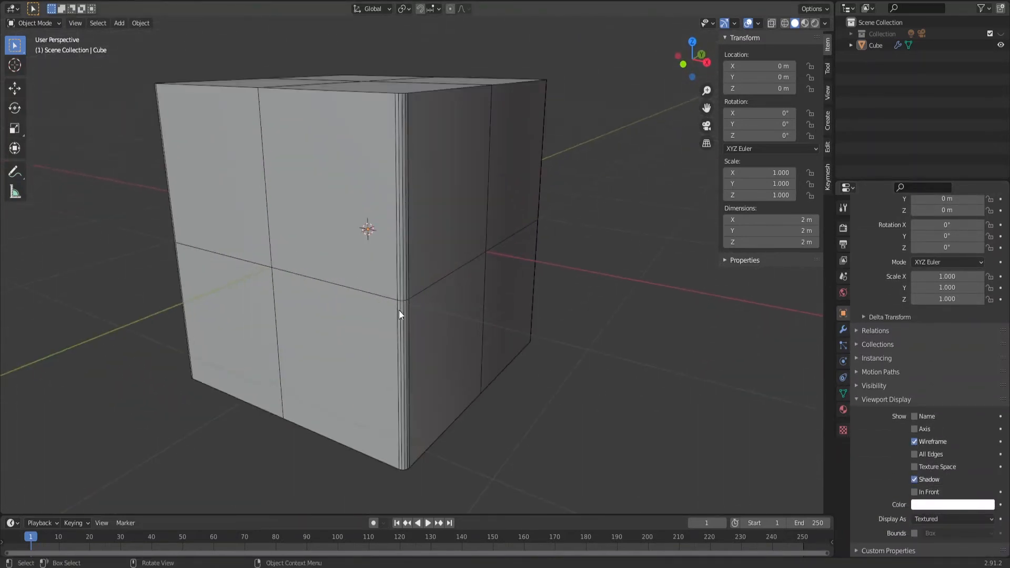
scroll(391, 288, down, 2)
middle_drag(374, 269, 491, 228)
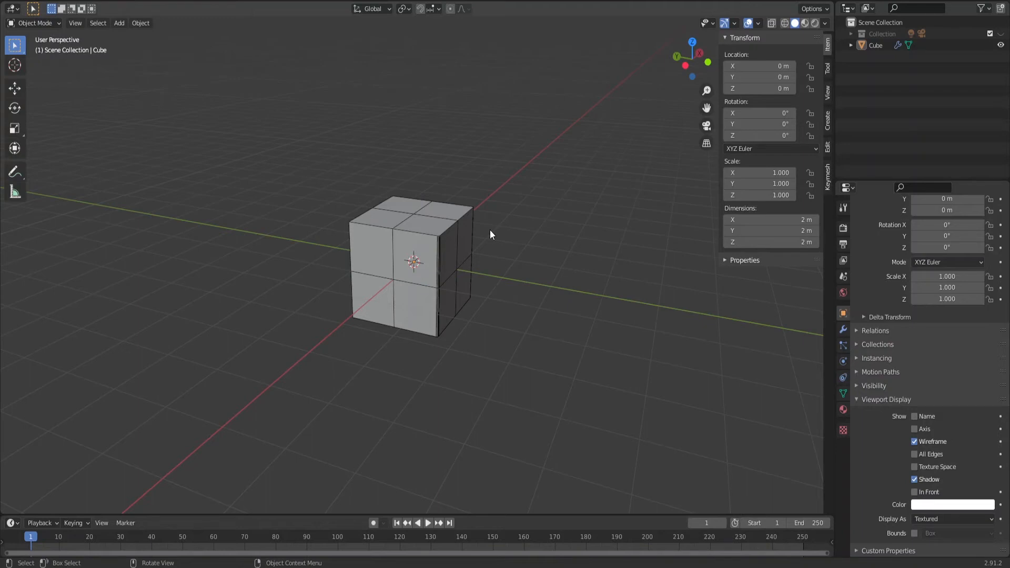
scroll(457, 331, up, 5)
scroll(465, 298, down, 4)
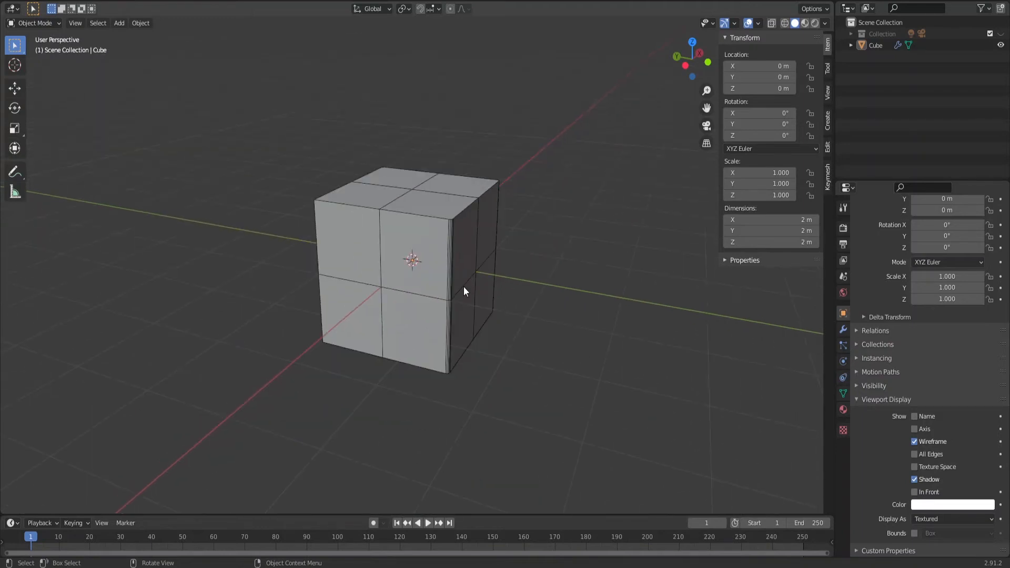
scroll(431, 286, down, 2)
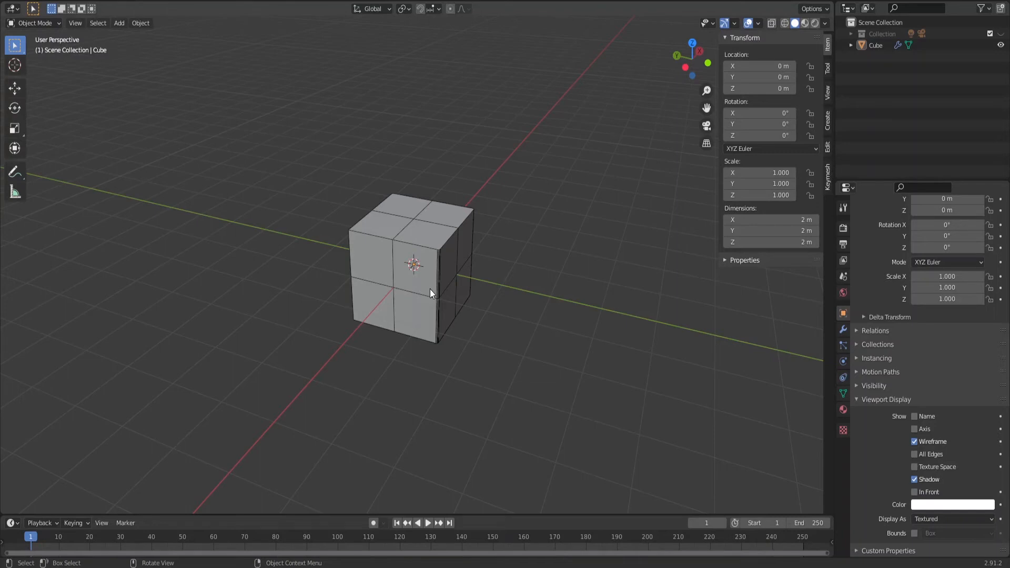
scroll(443, 283, up, 5)
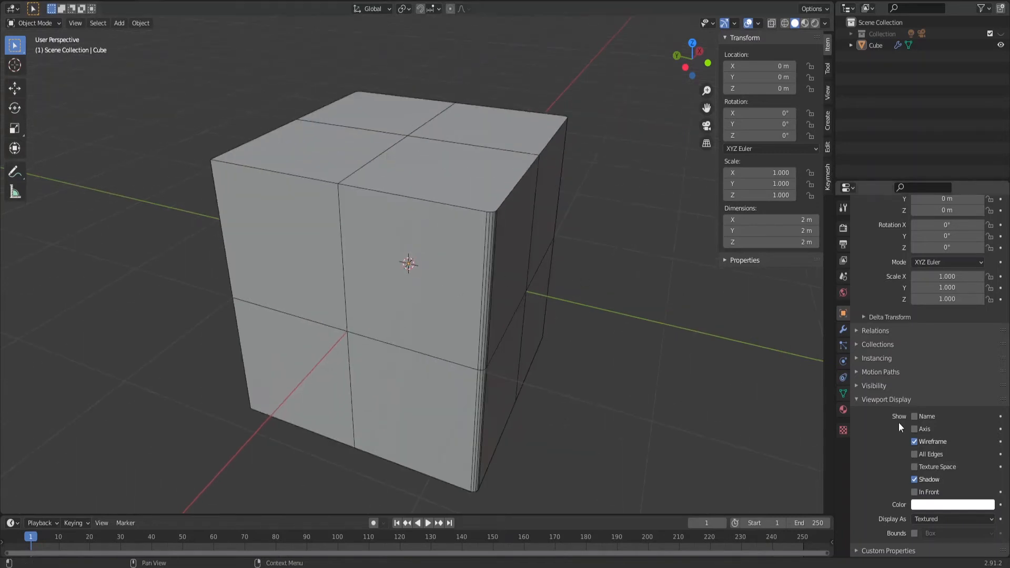
- Disable the cube's Wireframe viewport display, briefly enter Edit Mode, and return to Object Mode
click(914, 442)
scroll(502, 313, down, 3)
key(Tab)
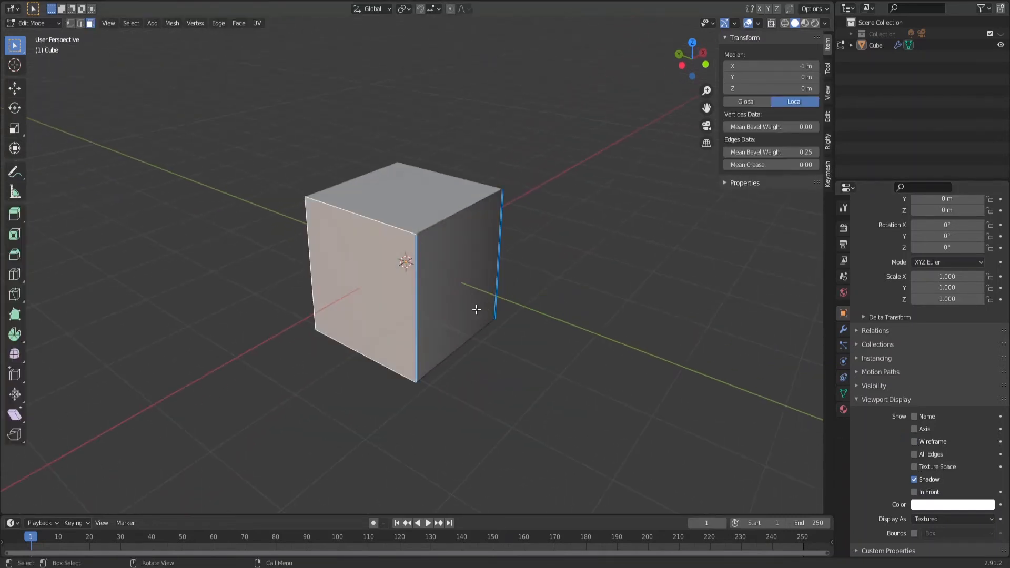
scroll(572, 302, down, 2)
key(Tab)
scroll(891, 246, up, 3)
- Set the Subdivision modifier's viewport levels to 3 and check the cube in Edit Mode
click(843, 329)
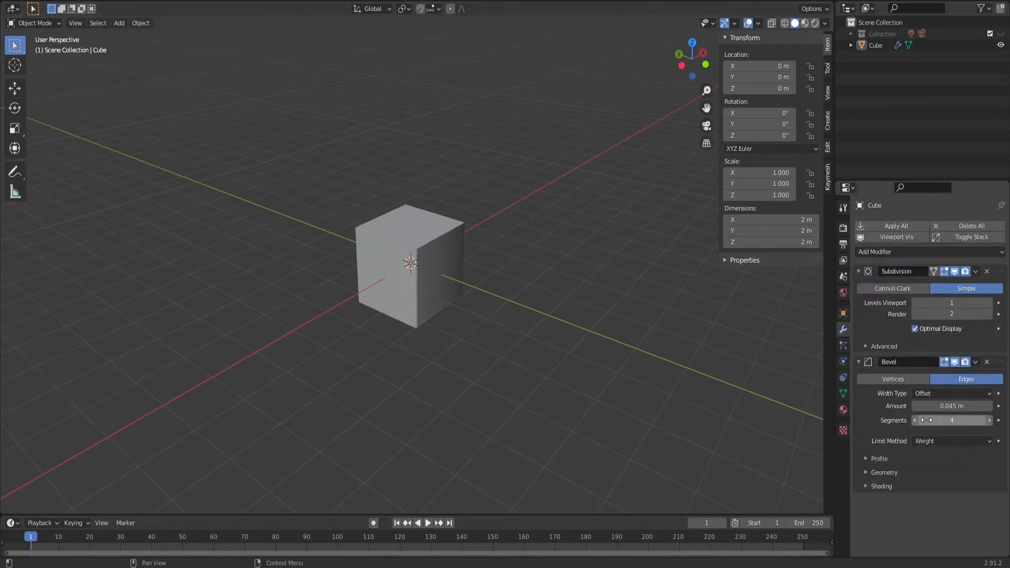
click(989, 303)
click(989, 304)
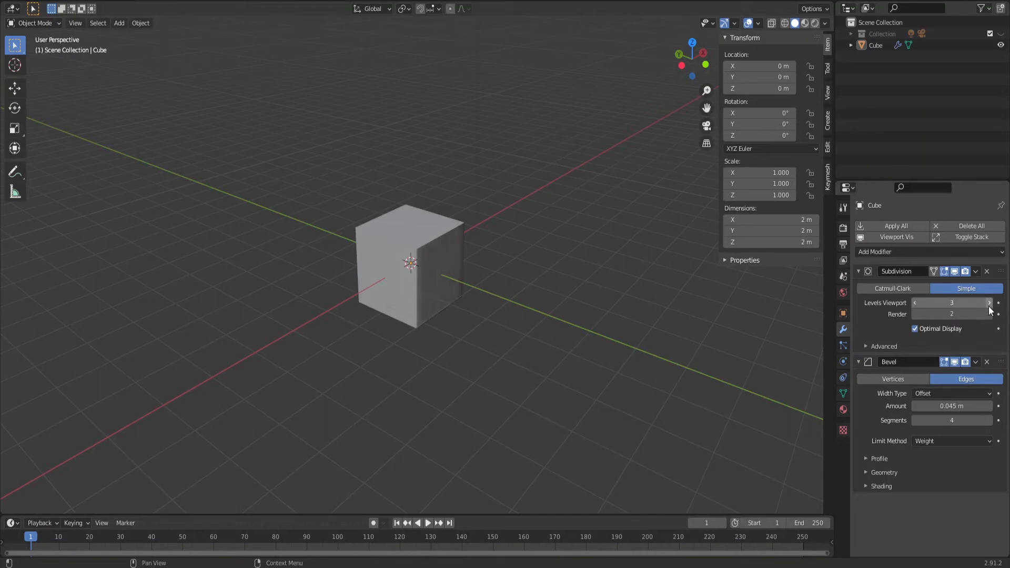
scroll(353, 295, up, 4)
key(Tab)
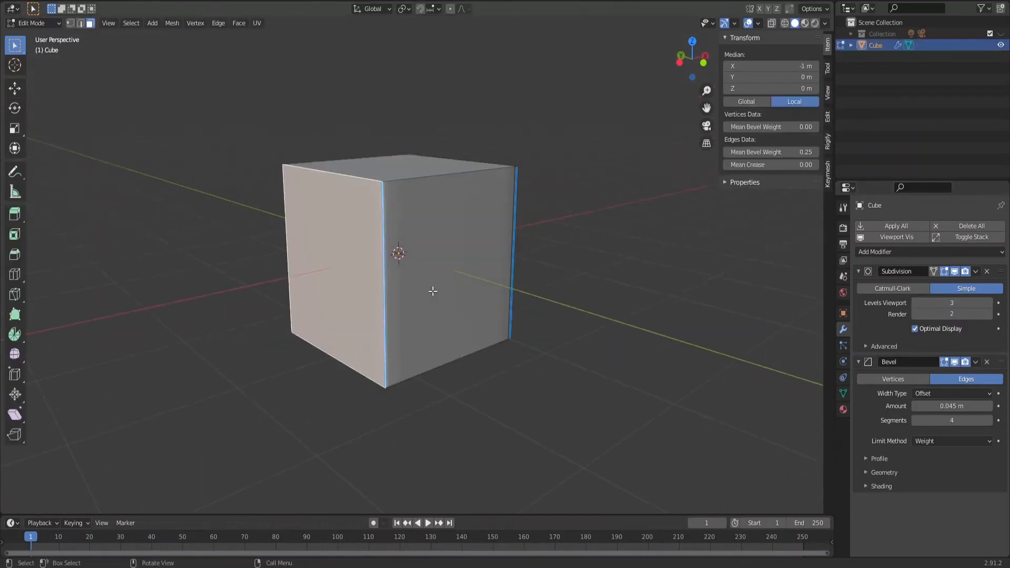
- Return to Object Mode and examine the cube's subdivided mesh and beveled edges from several sides
key(Tab)
scroll(432, 295, down, 3)
middle_drag(430, 296, 461, 273)
scroll(407, 299, up, 1)
scroll(407, 299, down, 1)
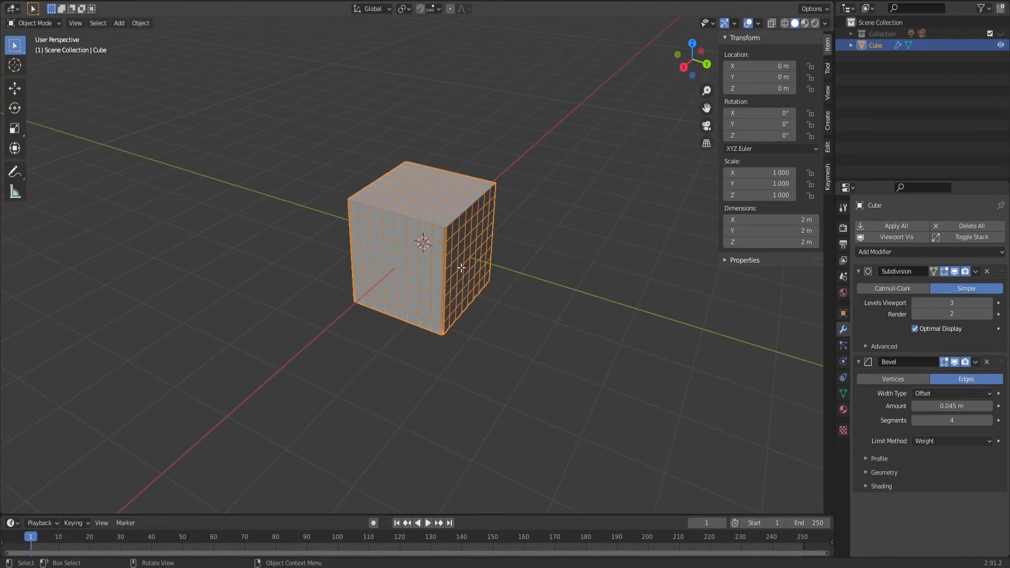
scroll(402, 324, up, 1)
scroll(402, 324, up, 1)
middle_drag(403, 324, 528, 285)
scroll(447, 289, down, 2)
scroll(419, 283, up, 1)
scroll(403, 284, up, 2)
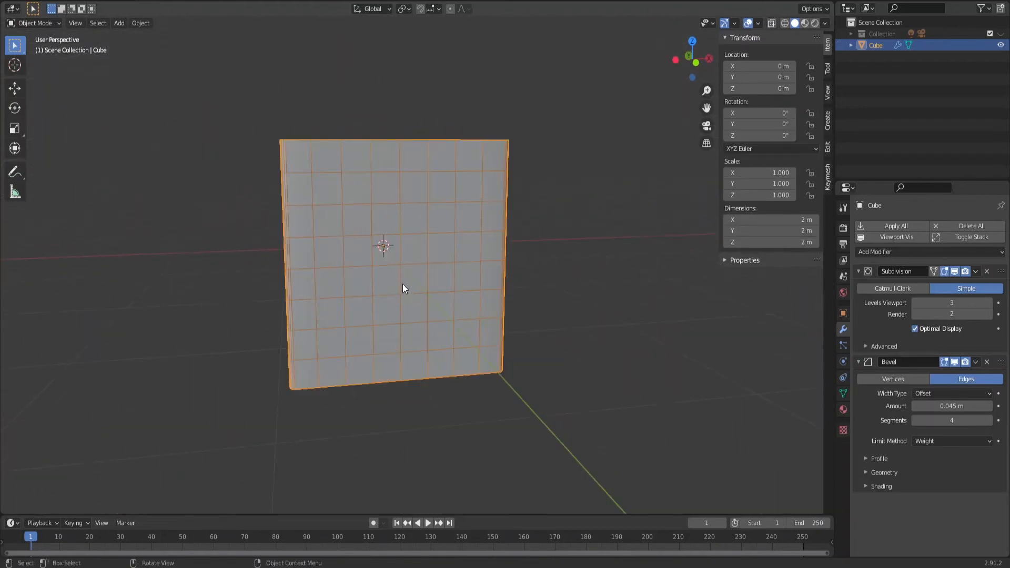
scroll(376, 277, down, 2)
mouse_move(376, 277)
middle_down()
mouse_move(396, 308)
mouse_move(517, 305)
mouse_move(389, 281)
middle_up()
scroll(470, 299, up, 2)
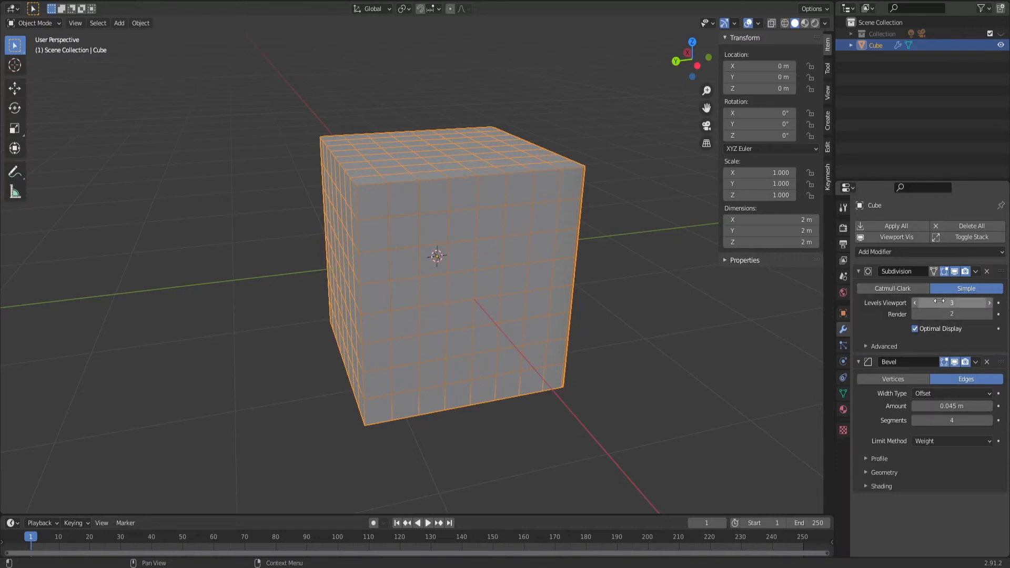
middle_drag(531, 263, 431, 267)
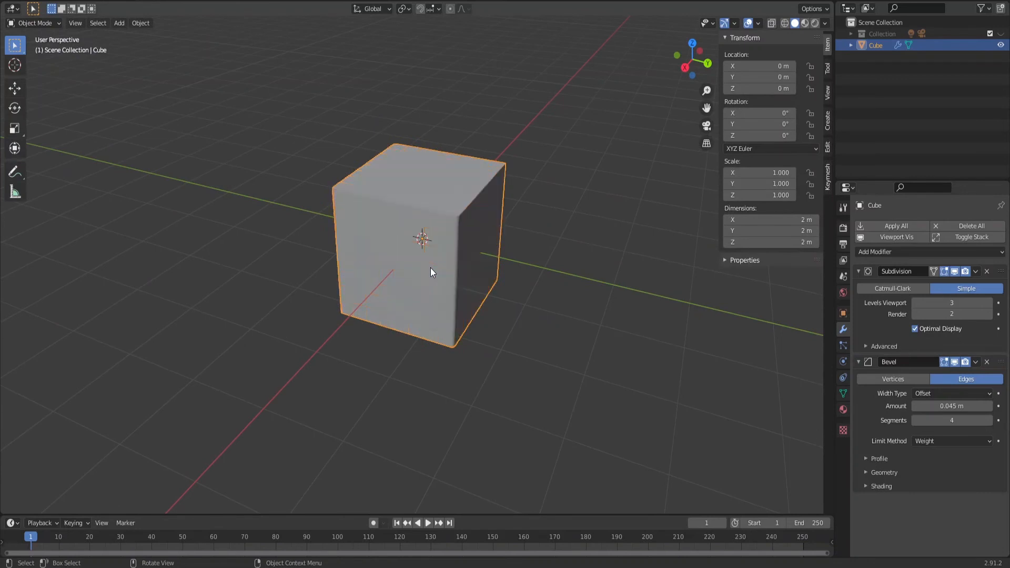
middle_drag(428, 270, 253, 248)
- Lower the Subdivision viewport levels to 1 for comparison, and restore them to 3
click(914, 304)
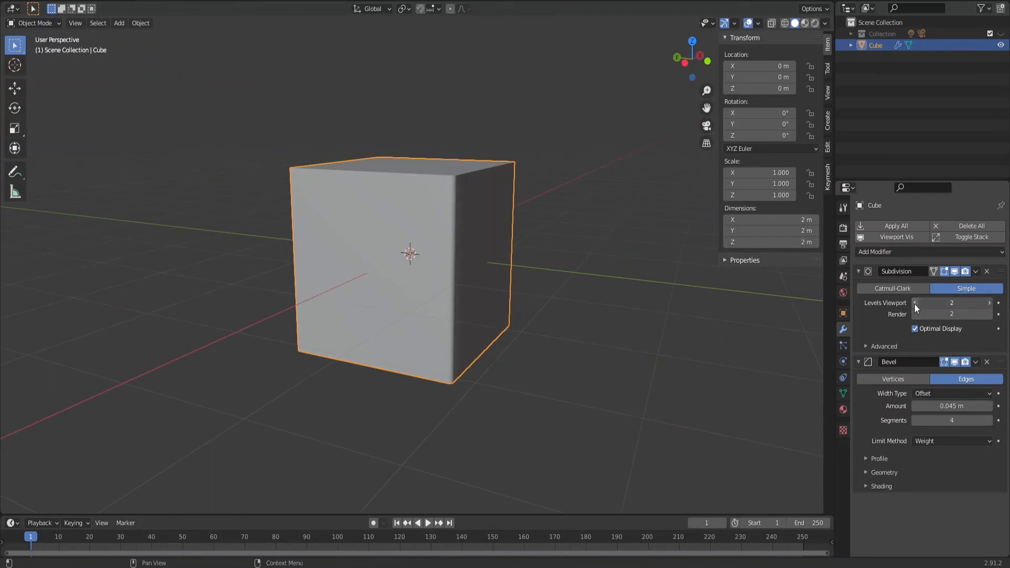
click(914, 304)
middle_drag(488, 269, 632, 311)
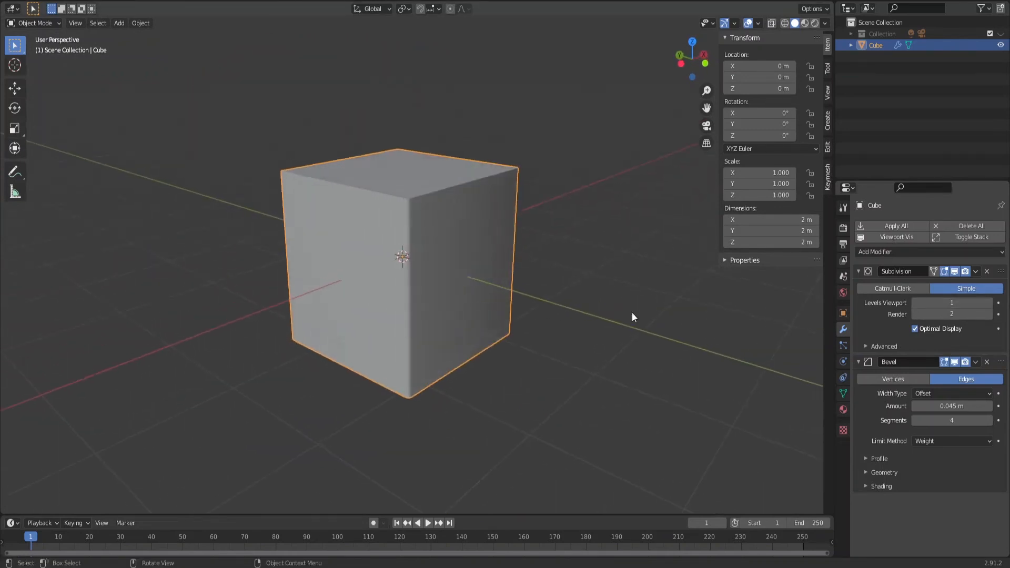
click(989, 304)
click(989, 303)
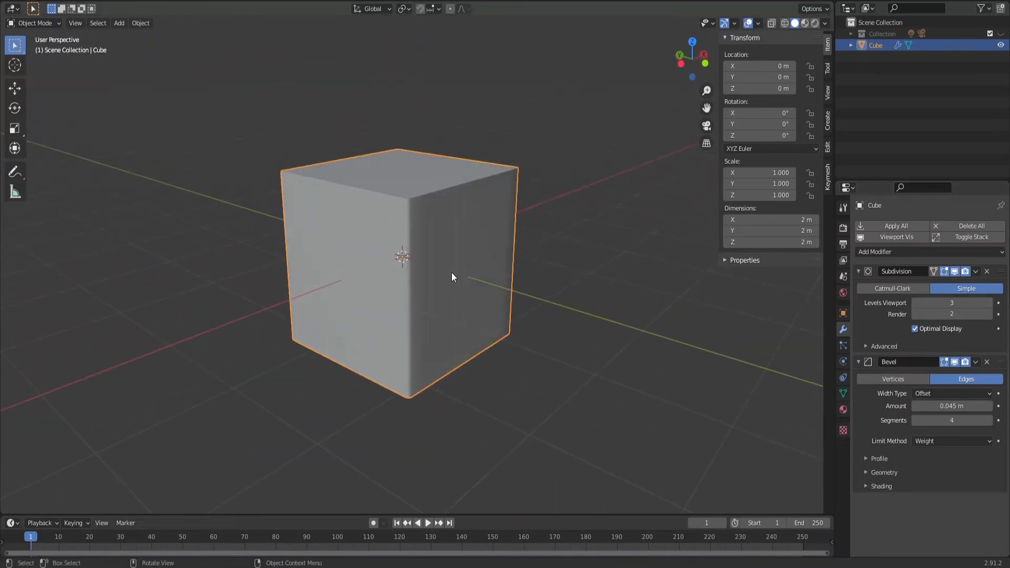
- In Edit Mode, select only the unweighted vertical edge at X -1 m, Y 1 m, set its bevel weight to 1.00, and return to Object Mode
scroll(452, 277, down, 4)
middle_drag(453, 277, 547, 279)
scroll(445, 275, up, 5)
key(Tab)
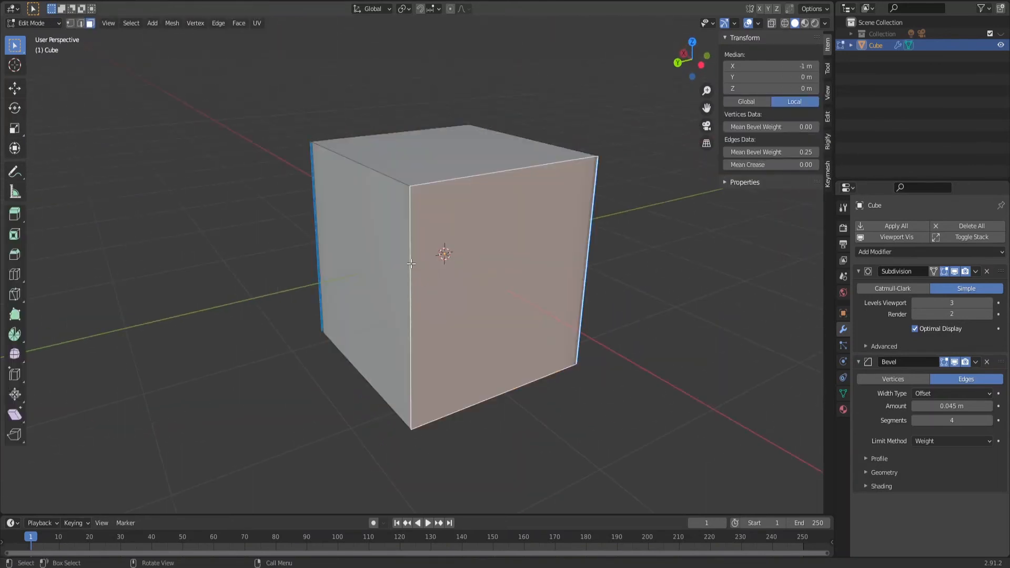
key(1)
key(alt+a)
key(2)
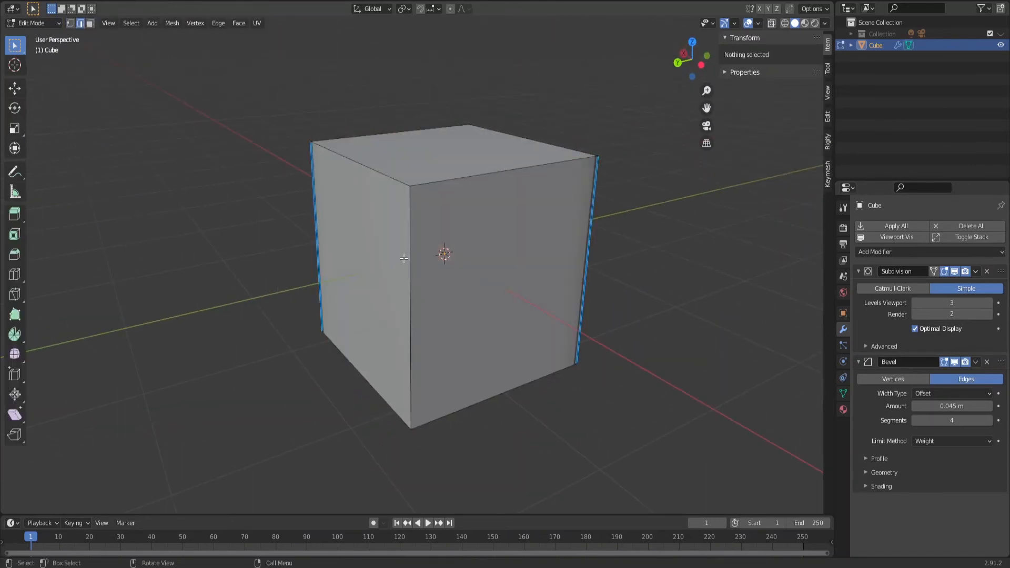
click(410, 284)
drag(762, 152, 813, 152)
key(Tab)
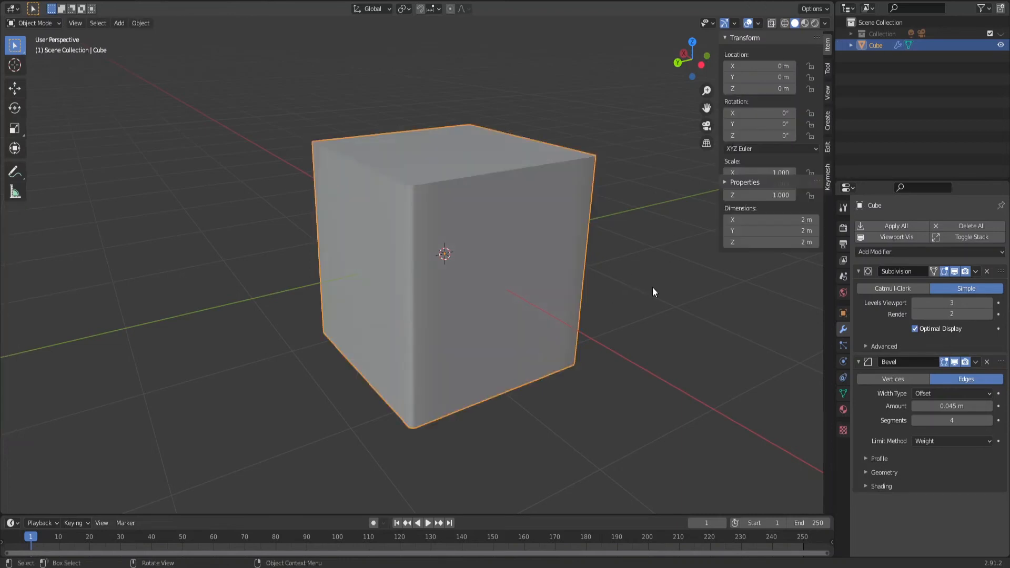
- Reenter Edit Mode and set the Bevel modifier's segments to 5
key(Tab)
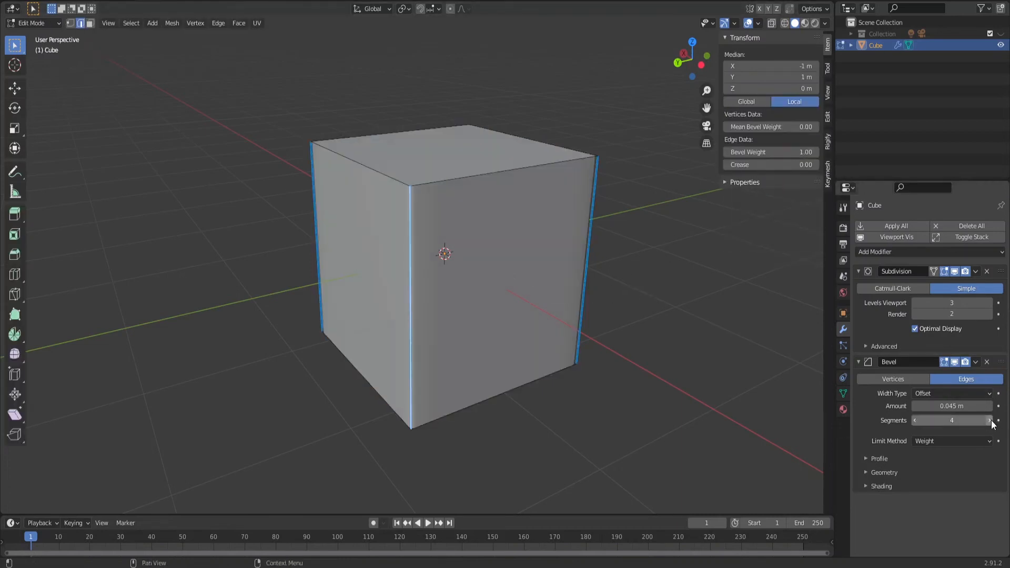
click(990, 420)
scroll(505, 310, down, 3)
middle_drag(506, 309, 489, 320)
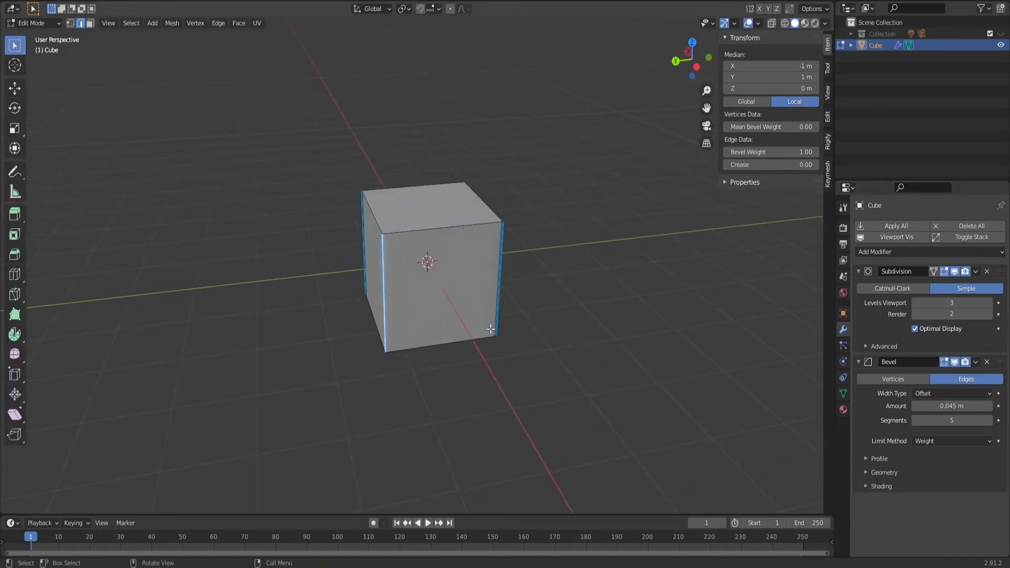
- Set the Bevel modifier's amount to 2.585 m and return to Object Mode
scroll(492, 330, up, 2)
mouse_move(940, 406)
mouse_down()
mouse_move(983, 406)
mouse_move(944, 406)
mouse_up()
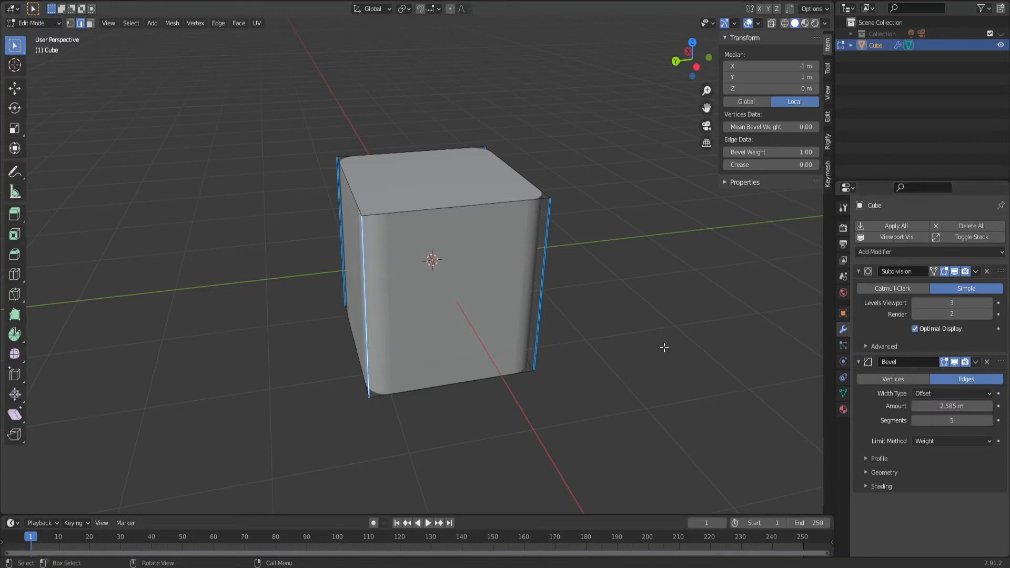
key(Tab)
- Show the cube's wireframe overlay to inspect the subdivided mesh around the beveled edges, and hide it again
middle_drag(387, 311, 481, 261)
scroll(429, 356, up, 4)
key(shift+w)
scroll(442, 331, down, 3)
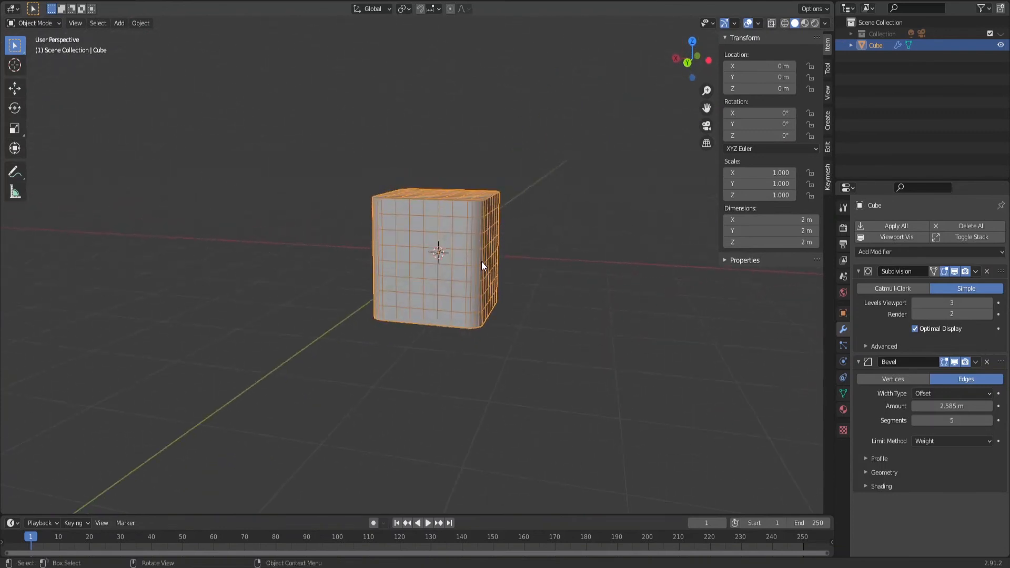
key(shift+w)
scroll(451, 303, up, 4)
- Apply Shade Smooth to the cube and examine its beveled vertical edges from several sides
right_click(459, 245)
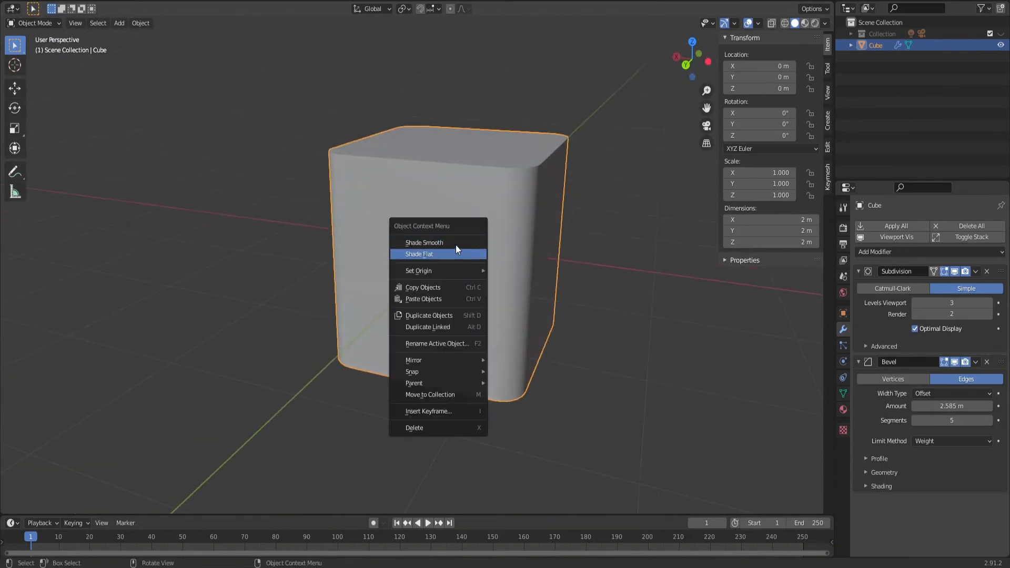
scroll(552, 309, down, 4)
middle_drag(552, 309, 264, 297)
scroll(264, 297, up, 4)
middle_drag(360, 299, 475, 334)
scroll(476, 333, down, 3)
middle_drag(404, 287, 410, 314)
right_click(390, 276)
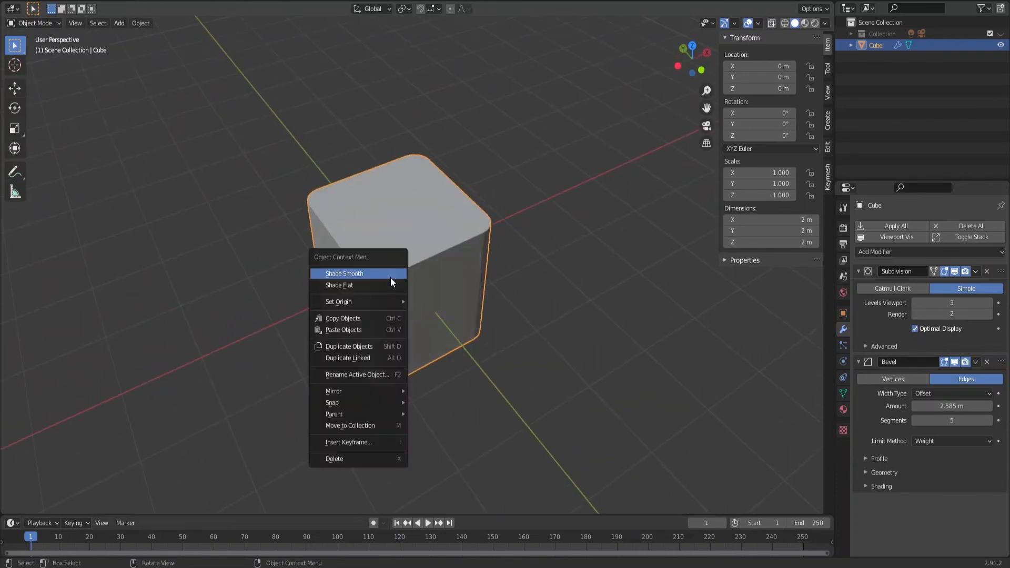
- Open the mesh's Normals settings to check Auto Smooth, and examine the cube's shading from several sides
click(843, 393)
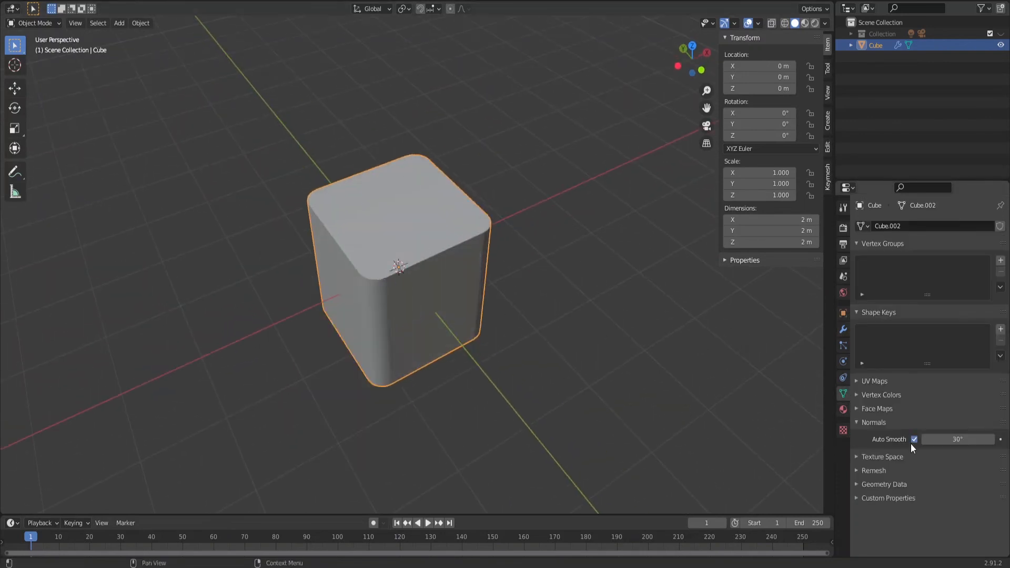
scroll(399, 293, down, 4)
middle_drag(399, 293, 481, 242)
scroll(440, 265, up, 3)
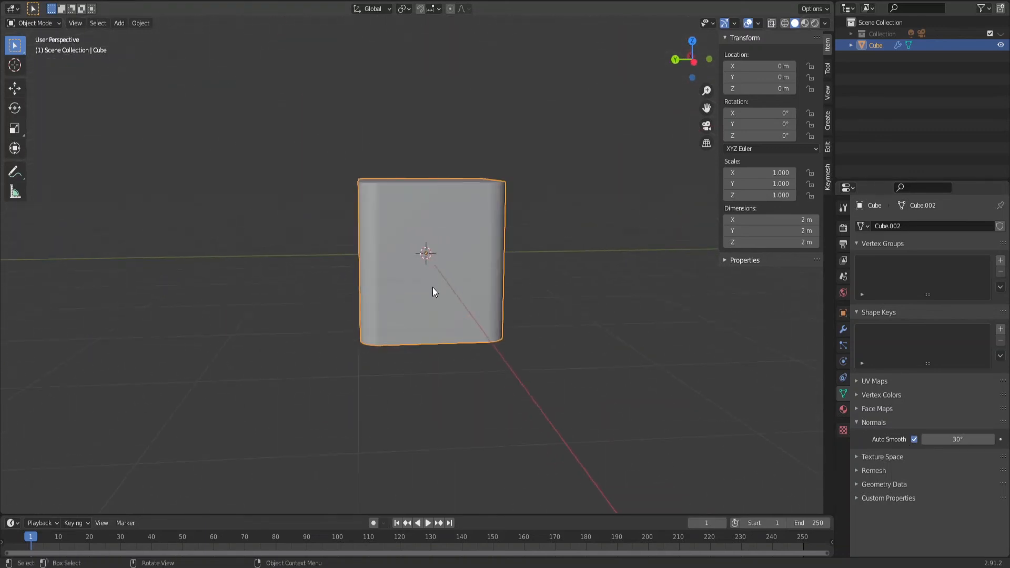
middle_drag(658, 309, 469, 313)
scroll(468, 313, down, 2)
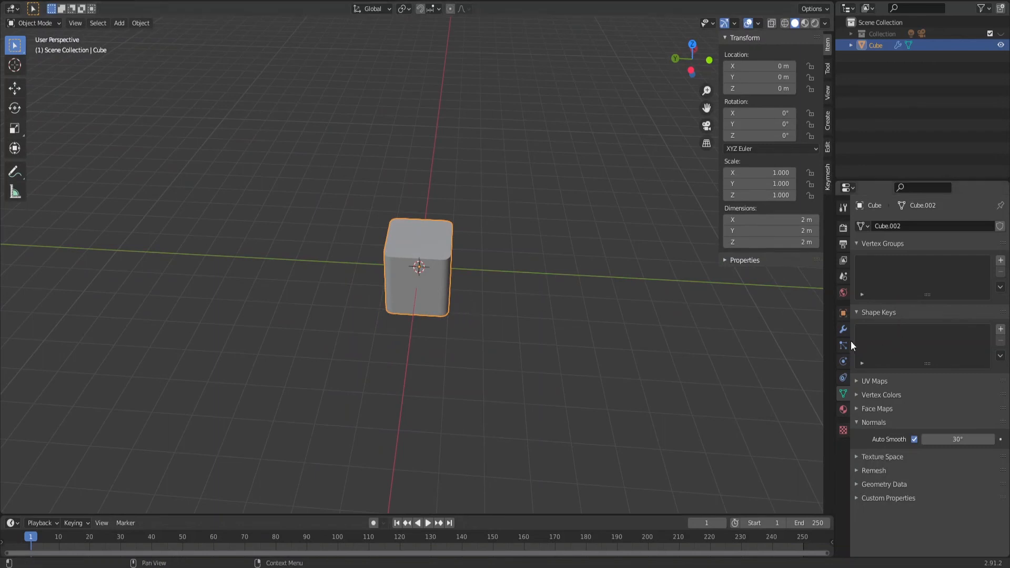
- Try a Weighted Normal modifier on the cube after the Bevel modifier
click(843, 330)
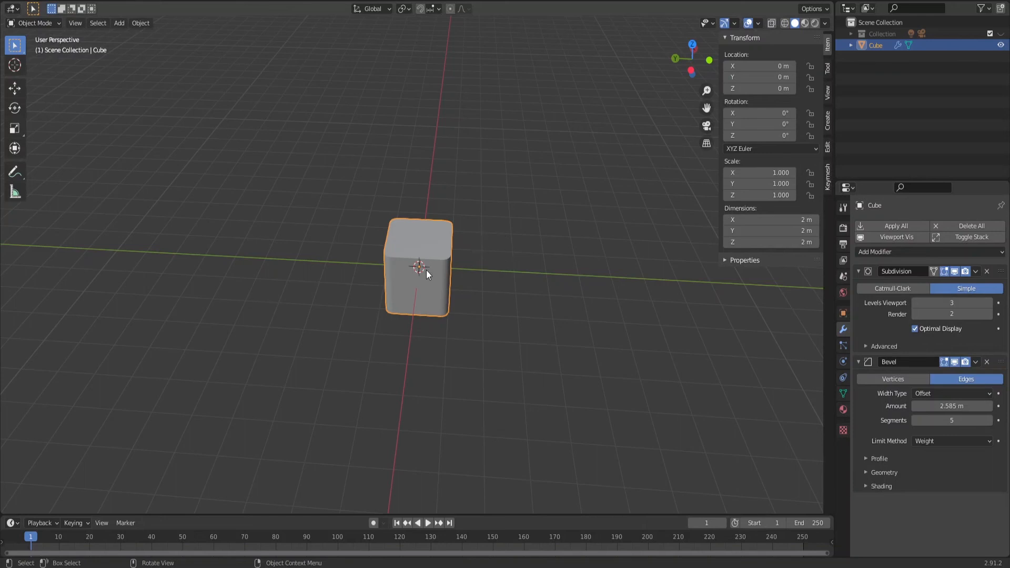
scroll(425, 269, up, 4)
middle_drag(426, 270, 485, 267)
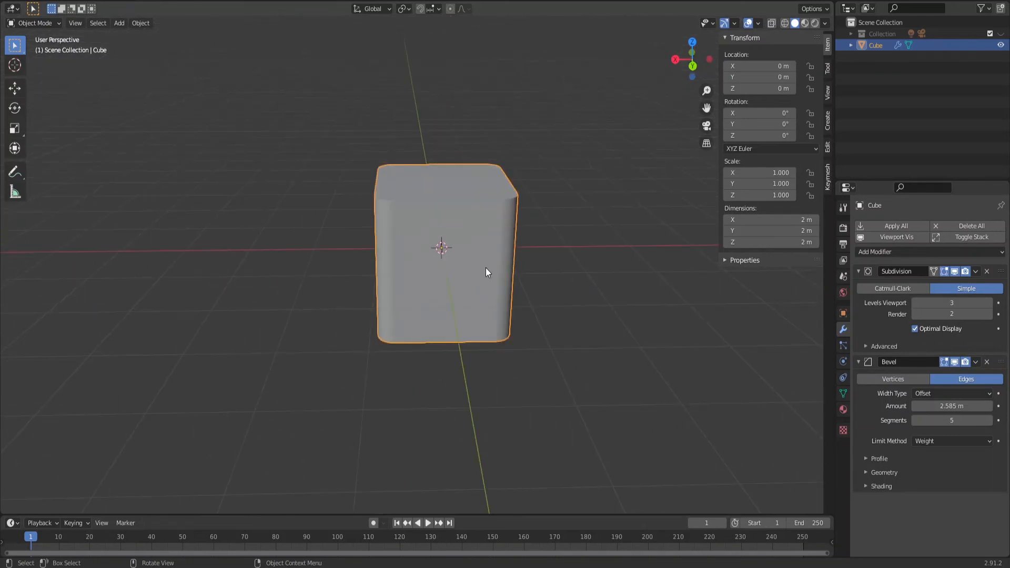
click(886, 253)
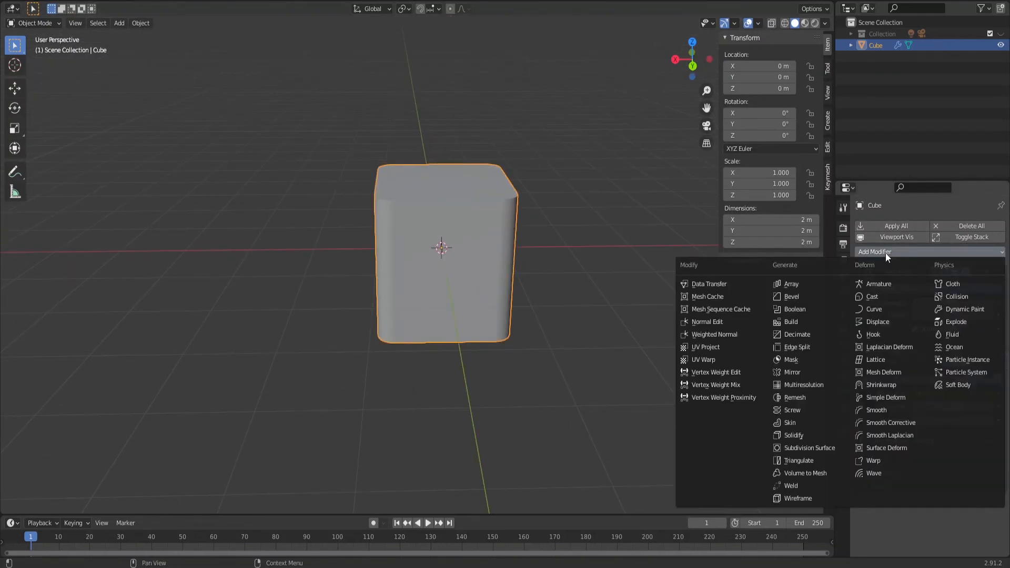
click(715, 334)
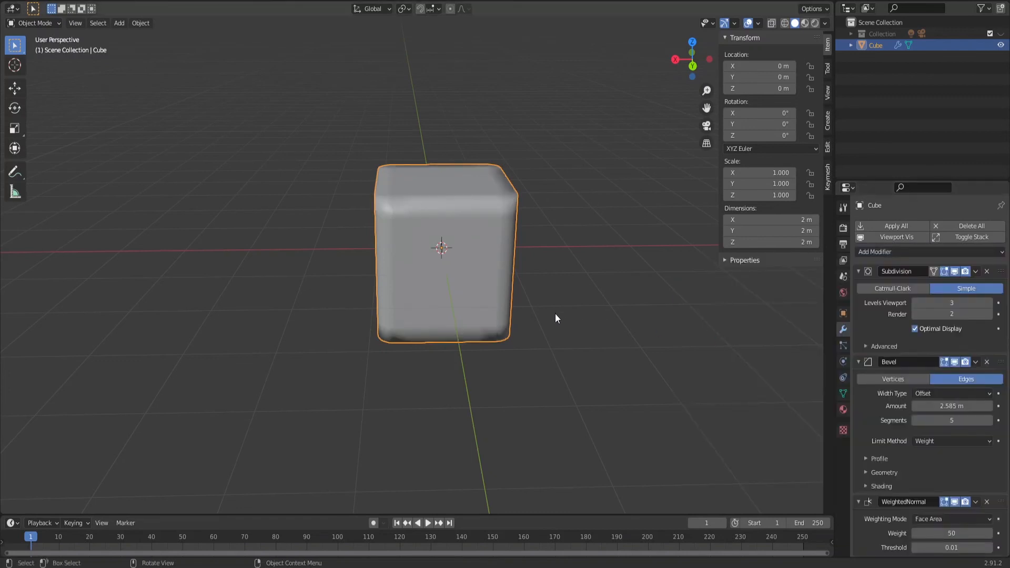
- Remove the Weighted Normal modifier from the cube and examine the shading again
click(986, 501)
scroll(421, 313, down, 5)
scroll(441, 311, up, 5)
mouse_move(441, 311)
middle_down()
mouse_move(538, 311)
mouse_move(441, 324)
middle_up()
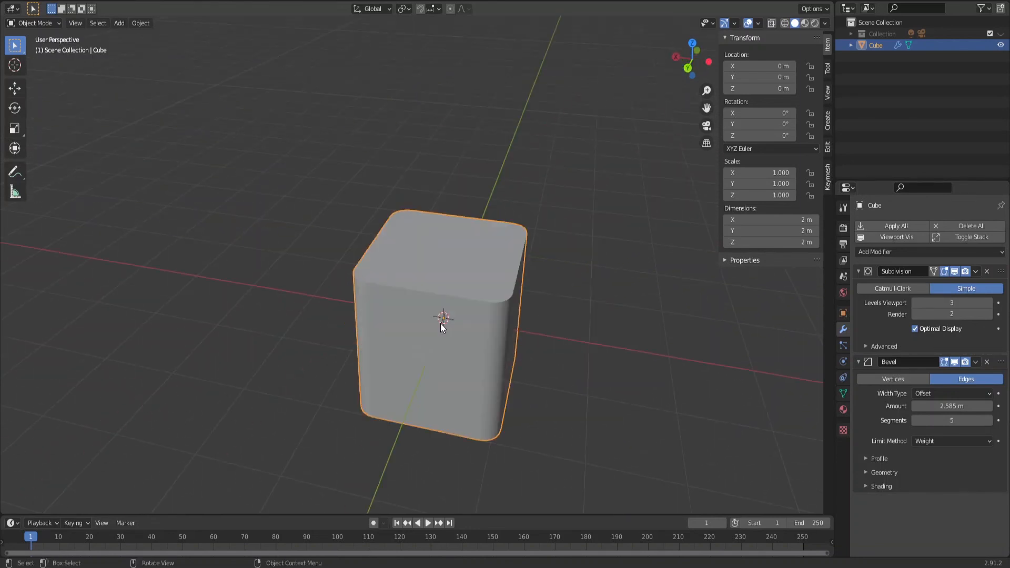